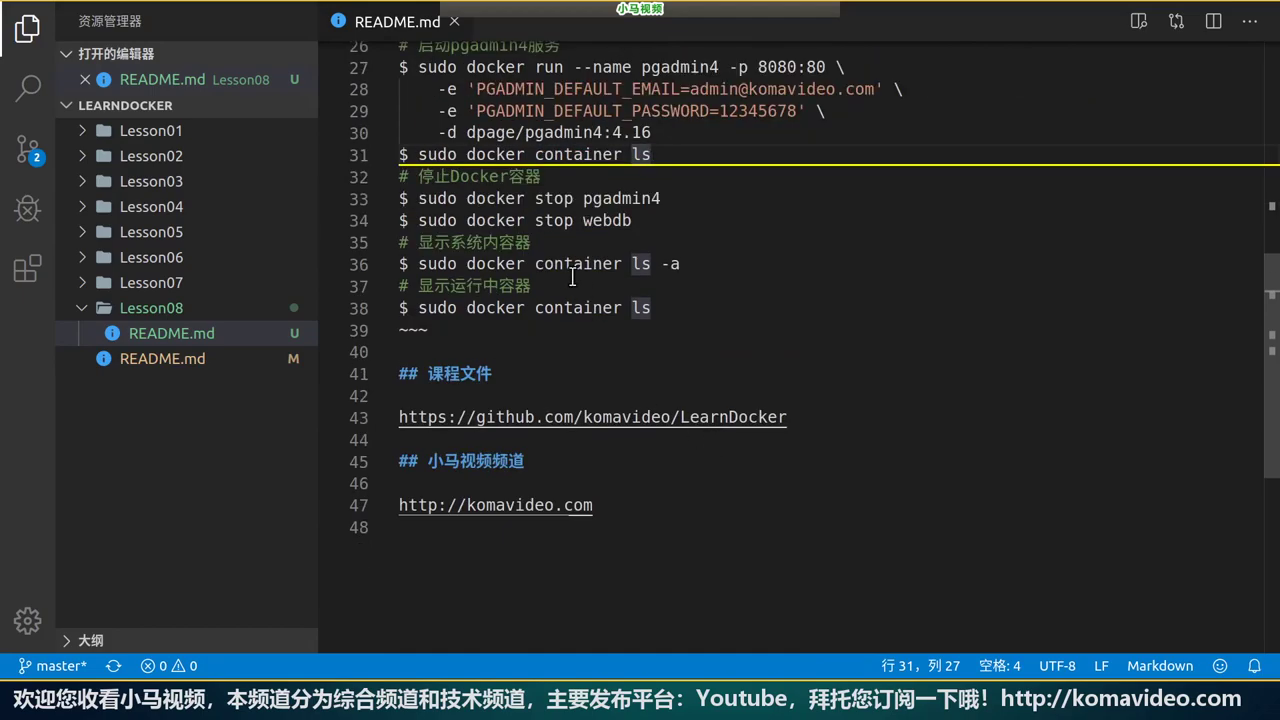
Duplicate the 'sudo docker stop pgadmin4' line and change the copy to 'sudo docker start pgadmin4'.
left_click_drag(418, 198, 652, 220)
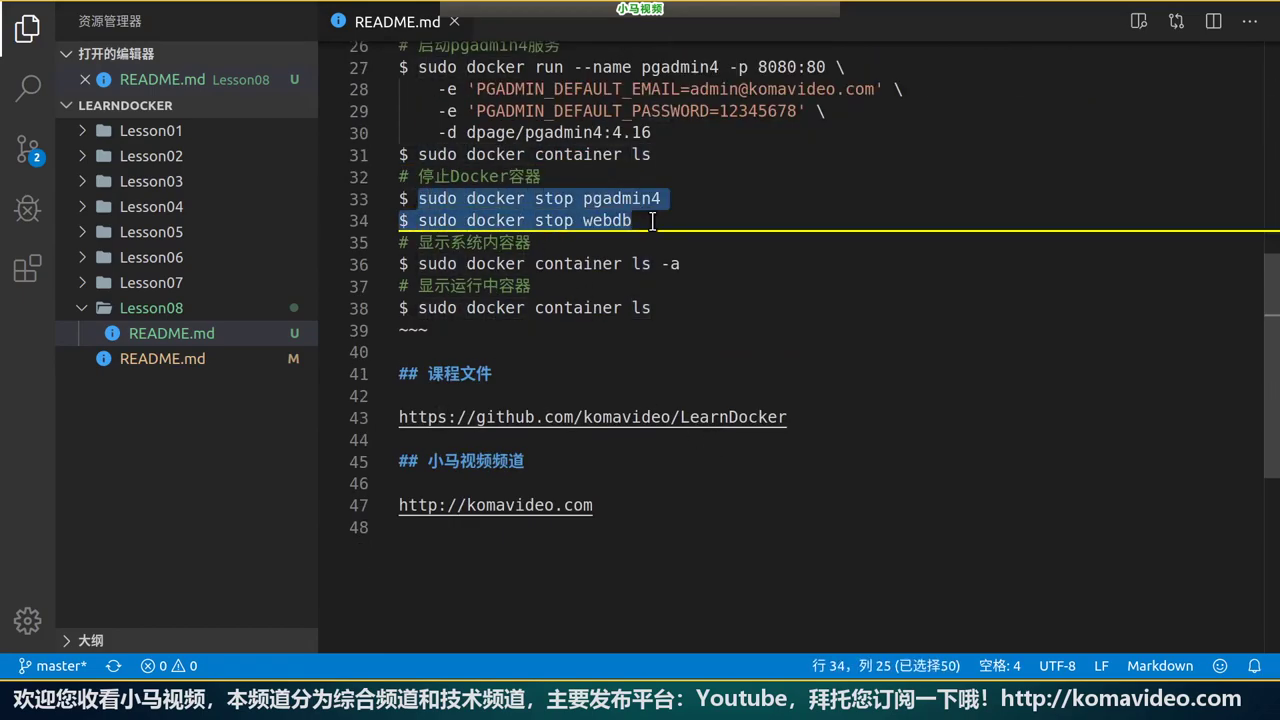
left_click(652, 222)
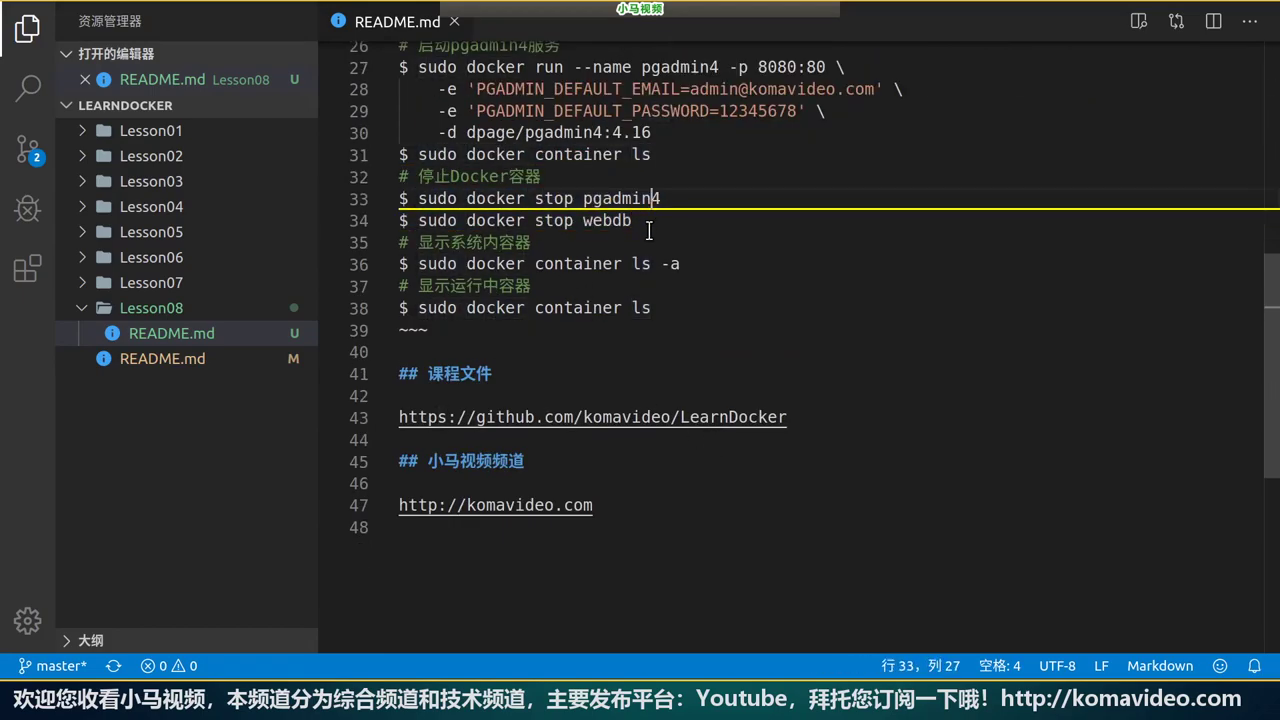
double_click(591, 221)
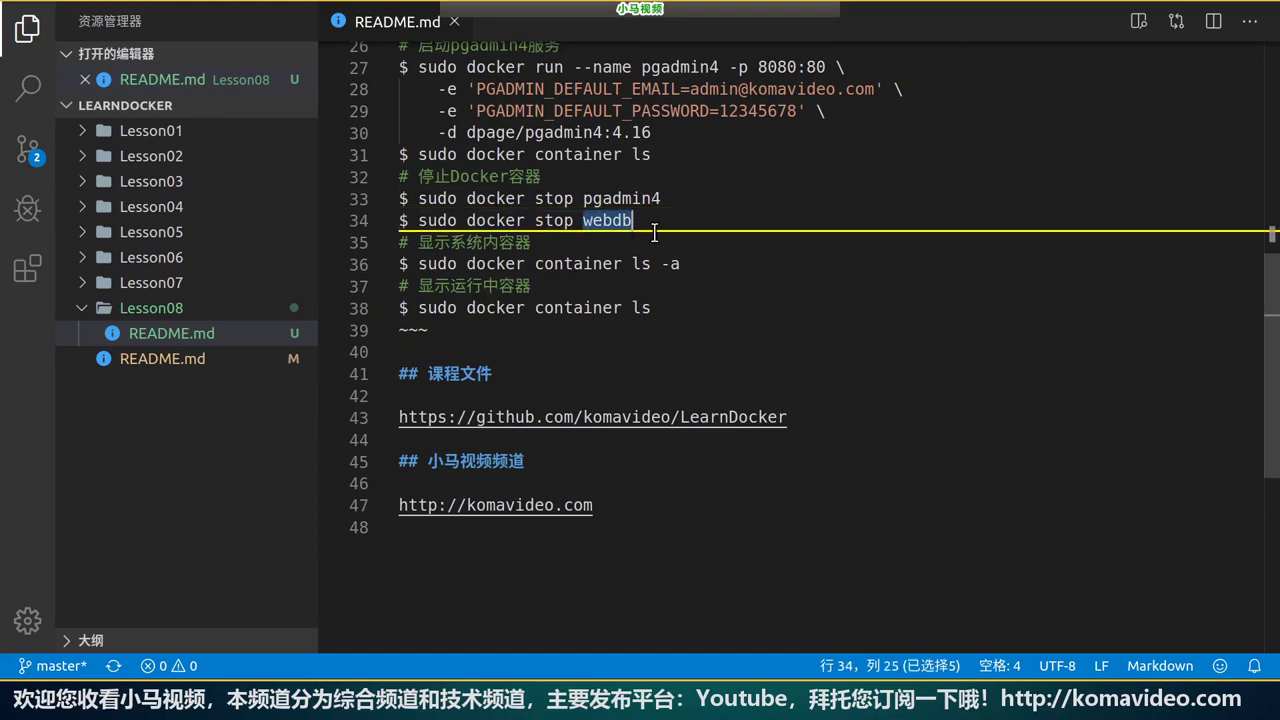
double_click(554, 221)
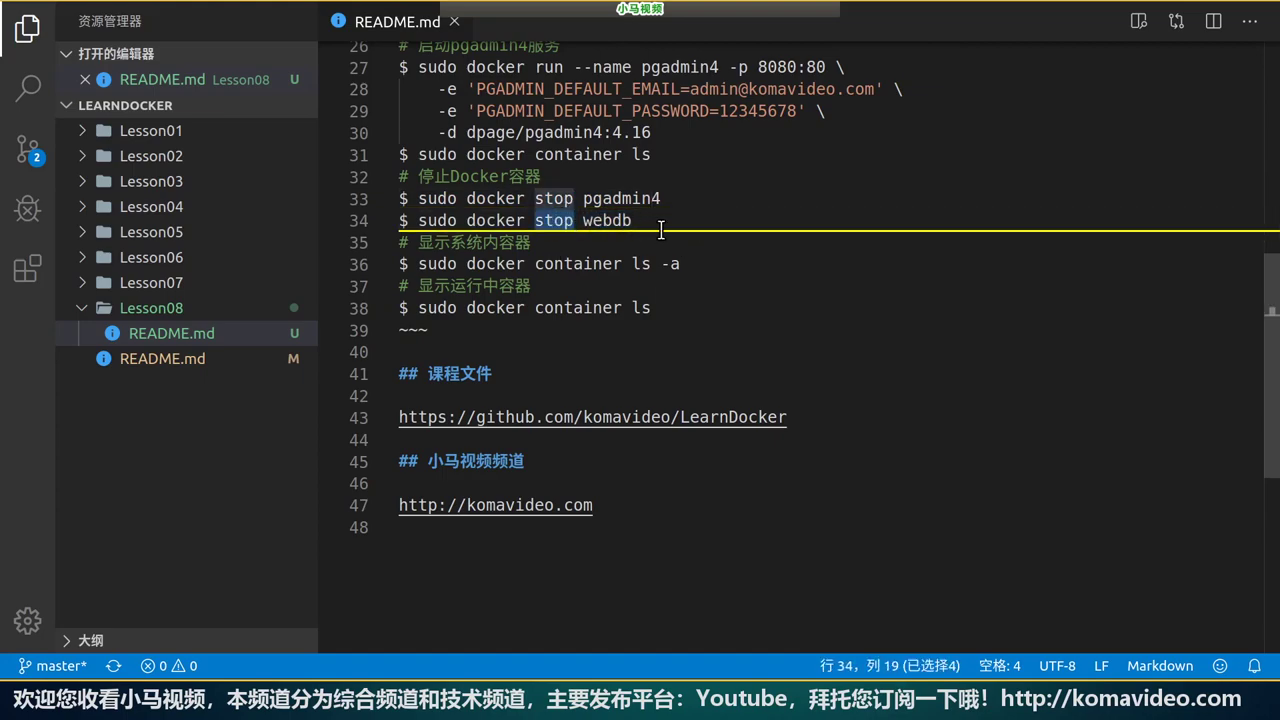
left_click(660, 198)
key("shift+Home")
key("ctrl+c")
key("End")
key("Return")
key("ctrl+v")
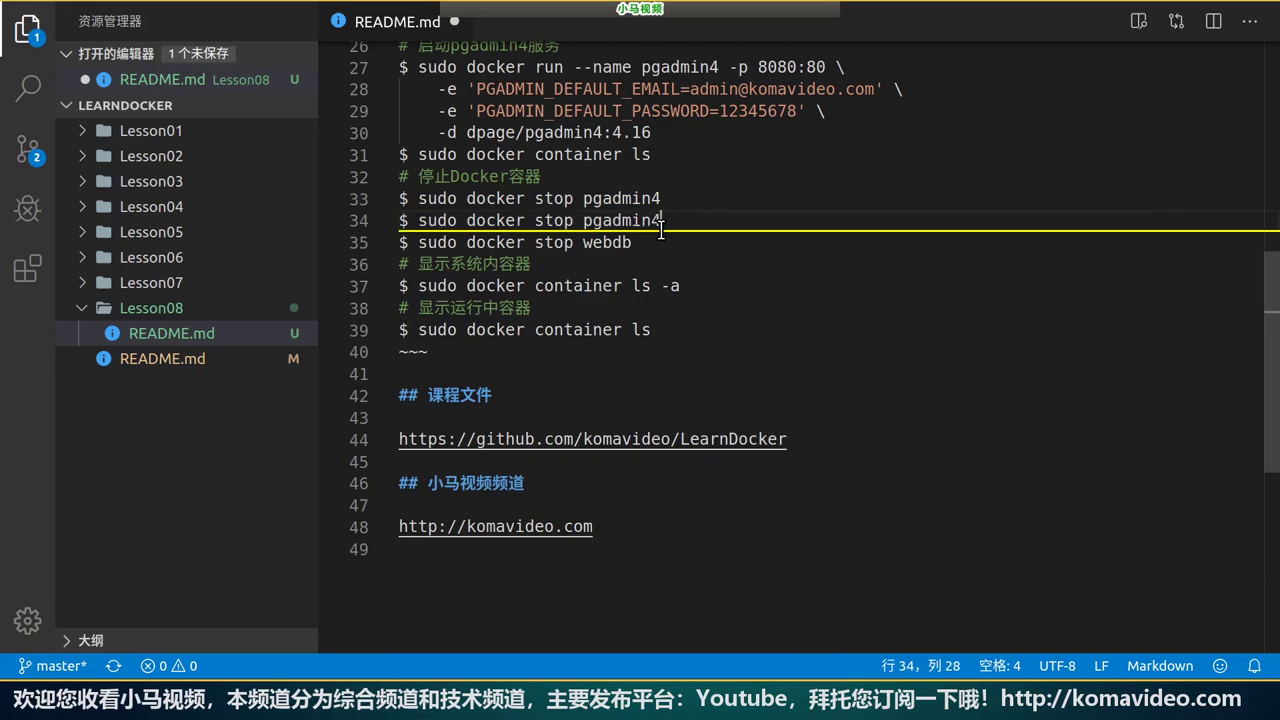
key("Left")
key("BackSpace")
key("BackSpace")
type("art")
Check the new start line against the stop line and port 8080 entry, and save README.md.
scroll(772, 232, "up", 2)
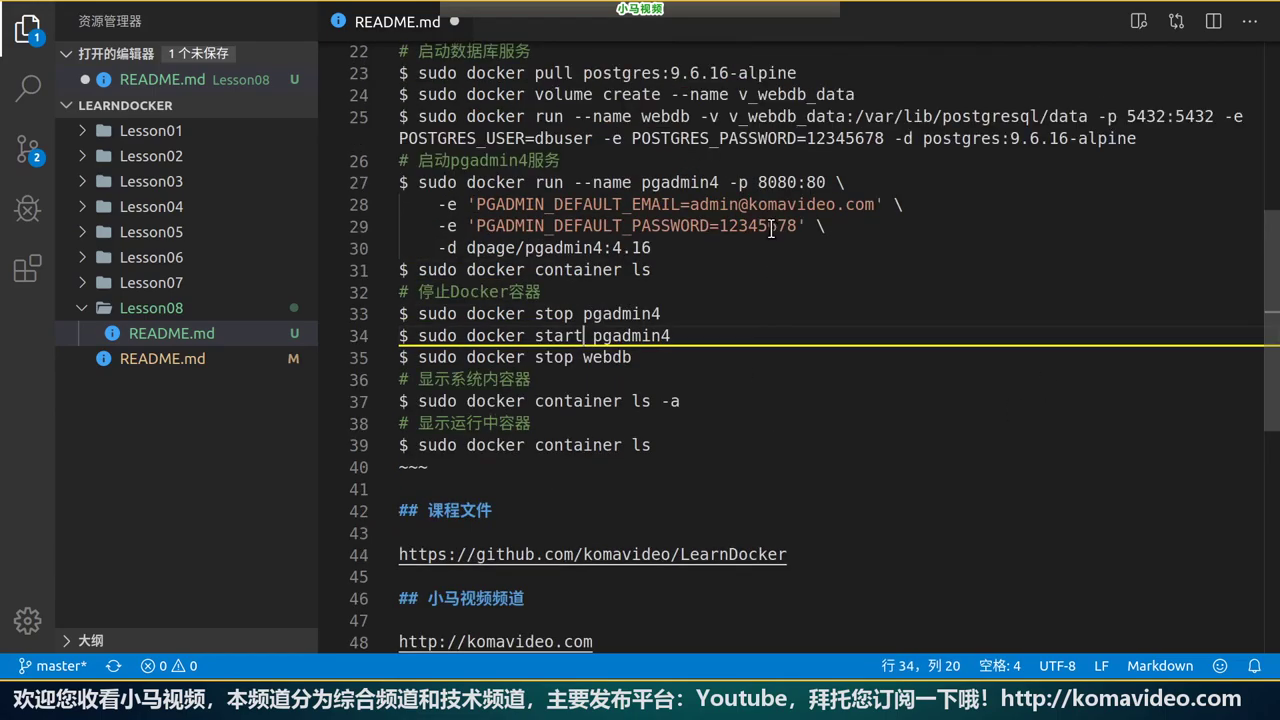
left_click(720, 182)
double_click(556, 314)
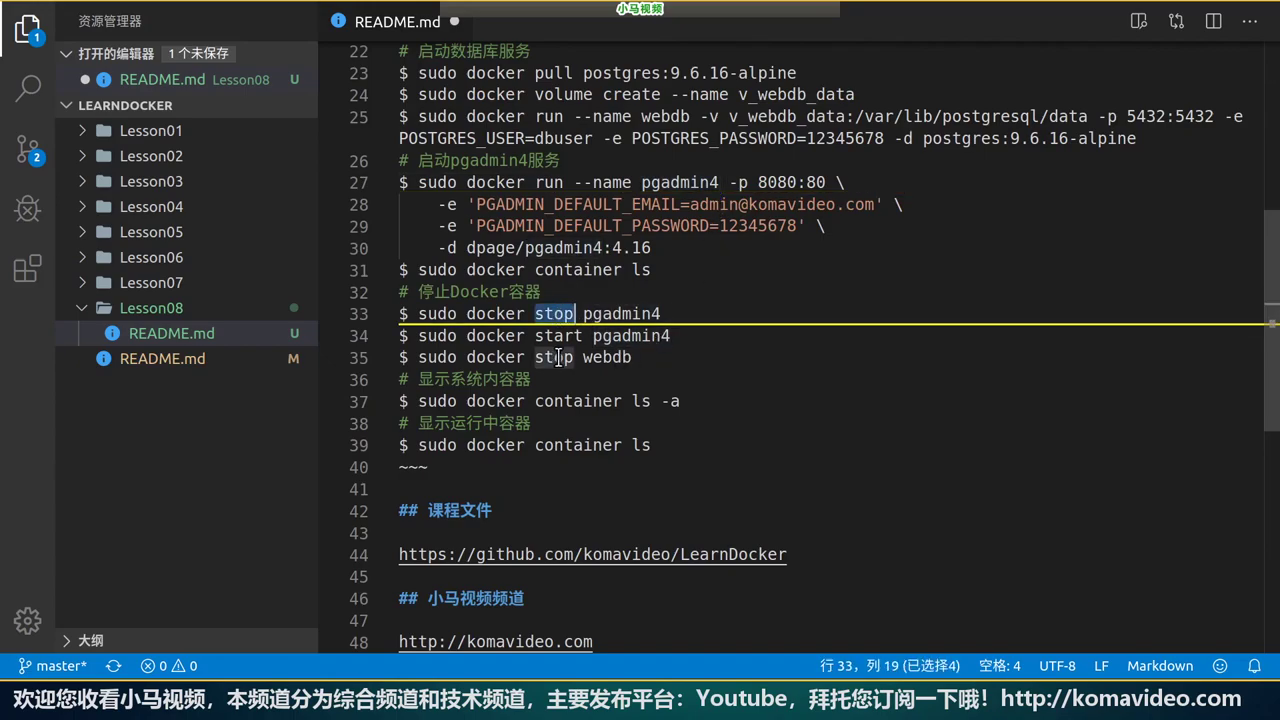
double_click(558, 336)
left_click(755, 335)
key("ctrl+s")
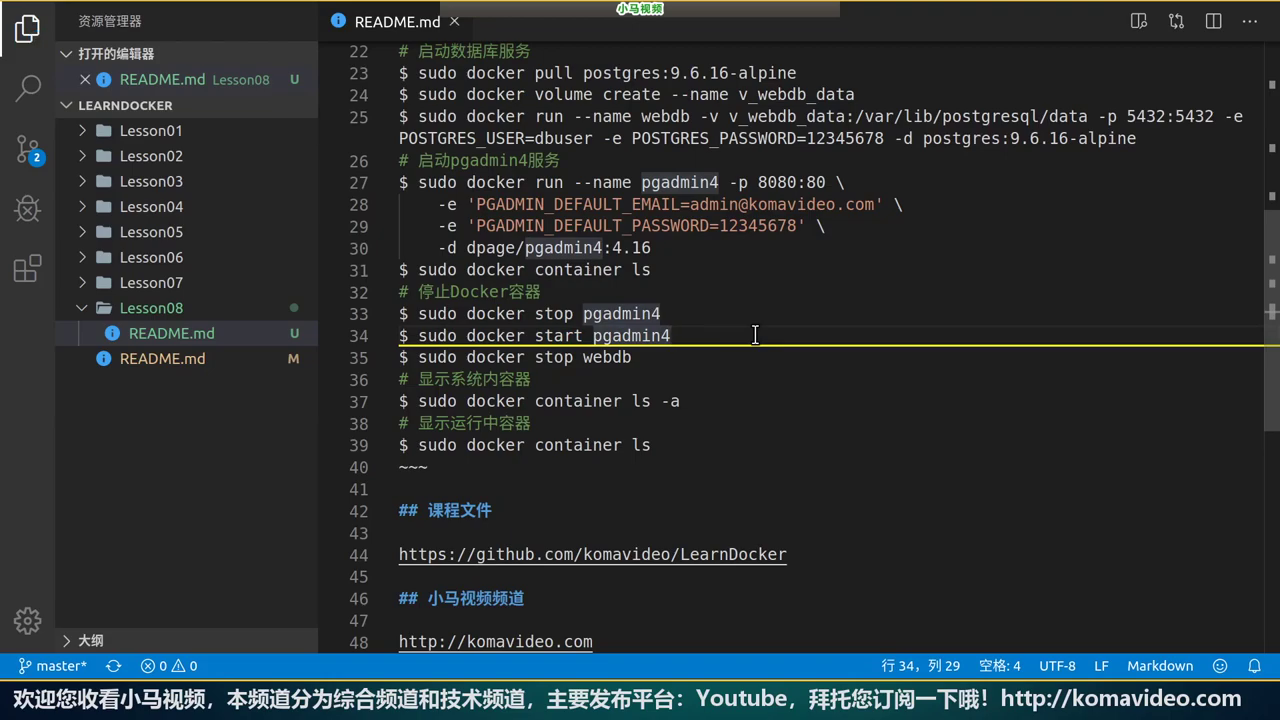
scroll(760, 345, "down", 1)
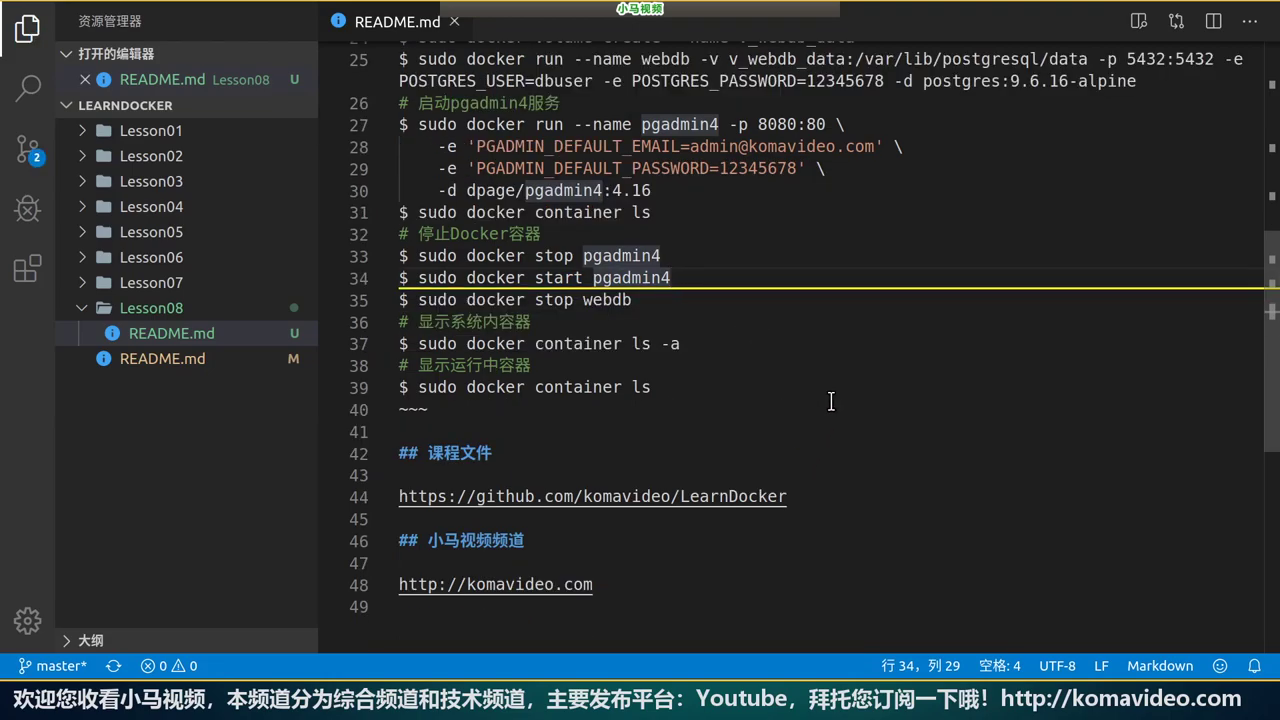
scroll(824, 370, "up", 1)
double_click(778, 182)
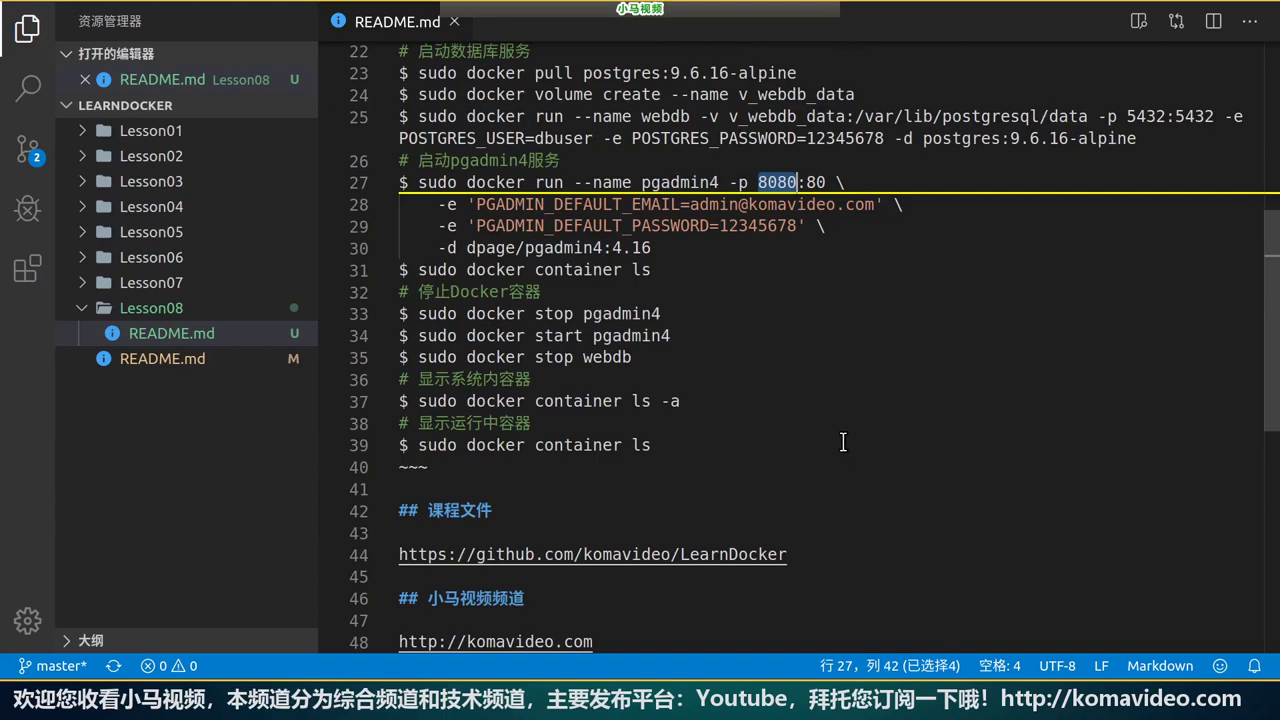
key("alt+Tab")
key("alt+Tab")
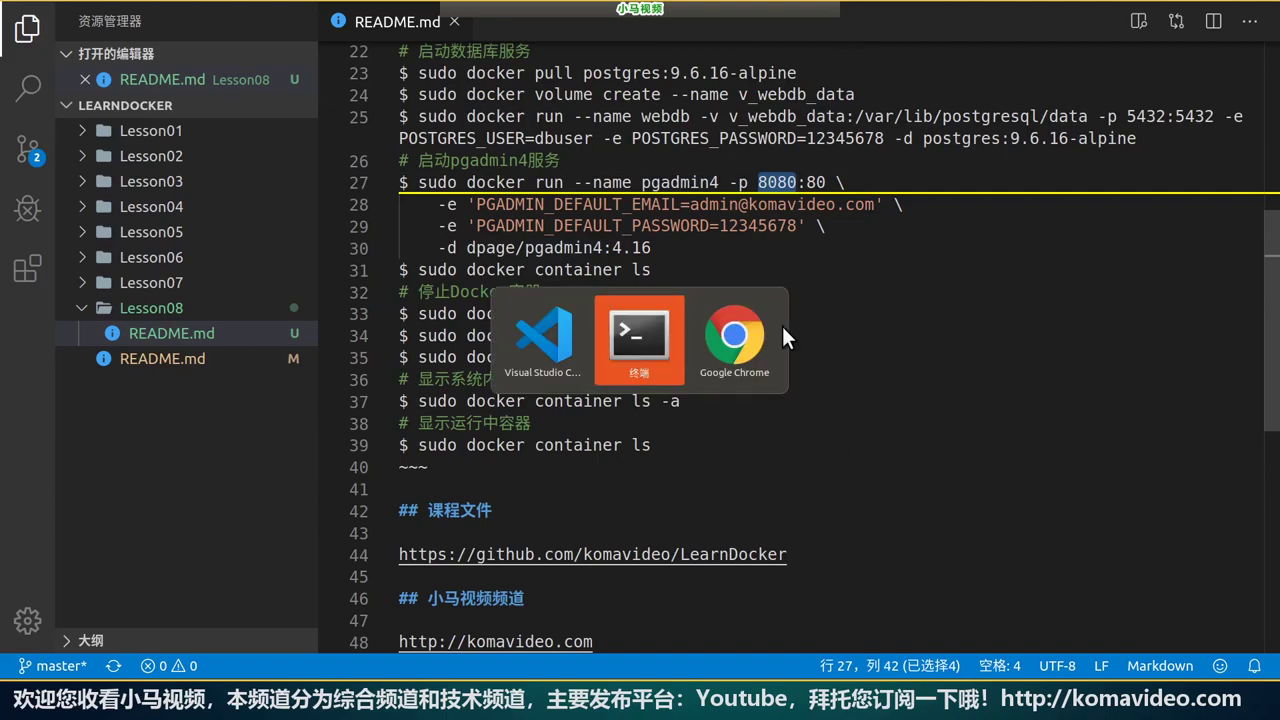
Load the local pgAdmin login page at 127.0.0.1:8080 in Chrome.
left_click(399, 53)
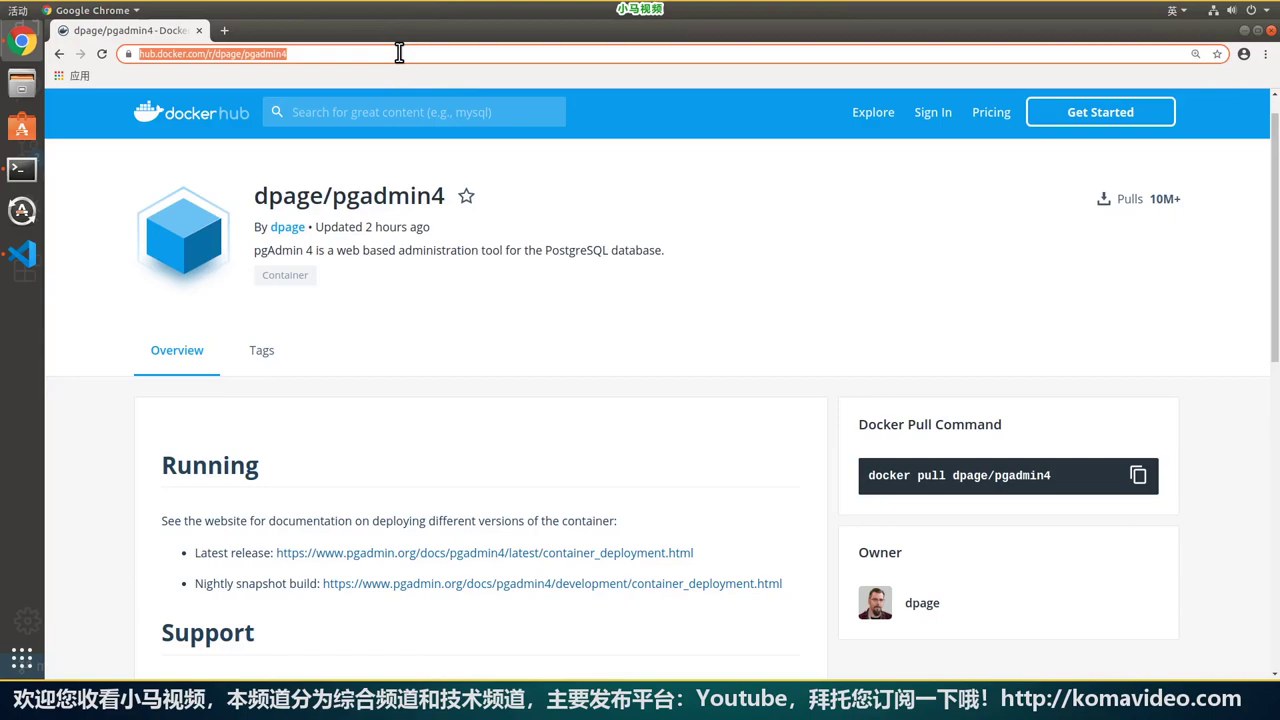
type("127")
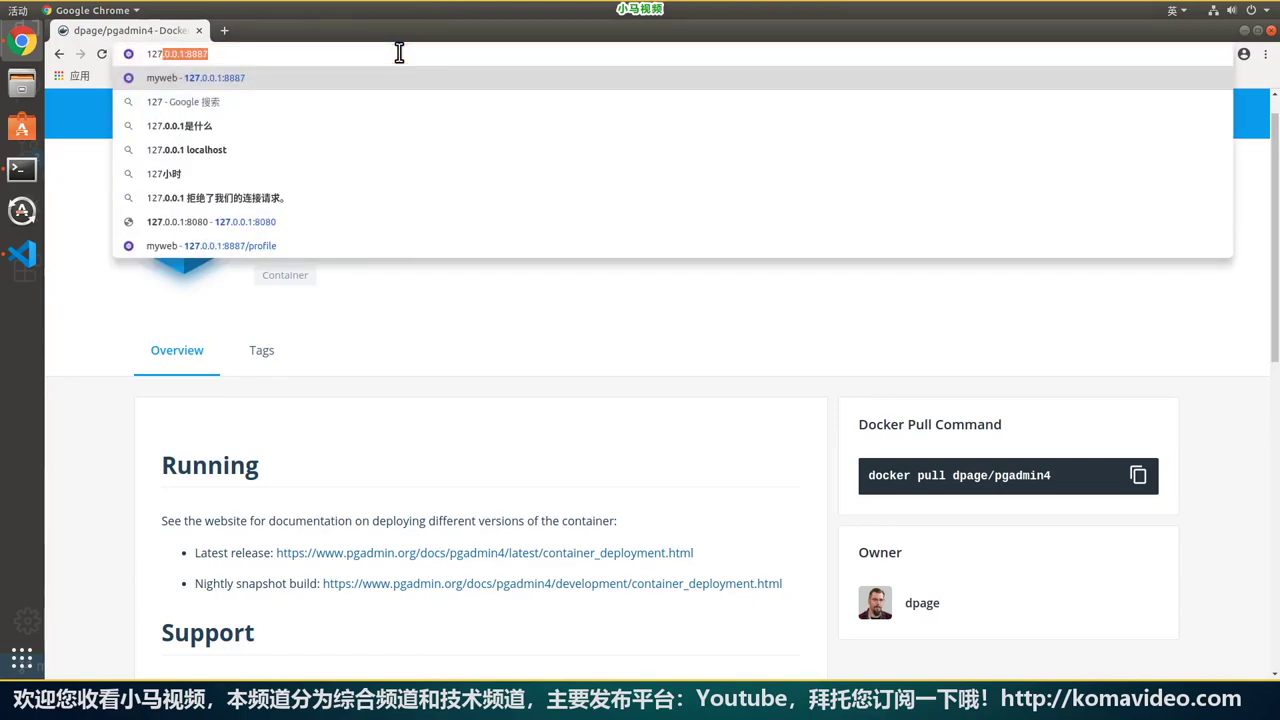
type(".0.0.1:8080")
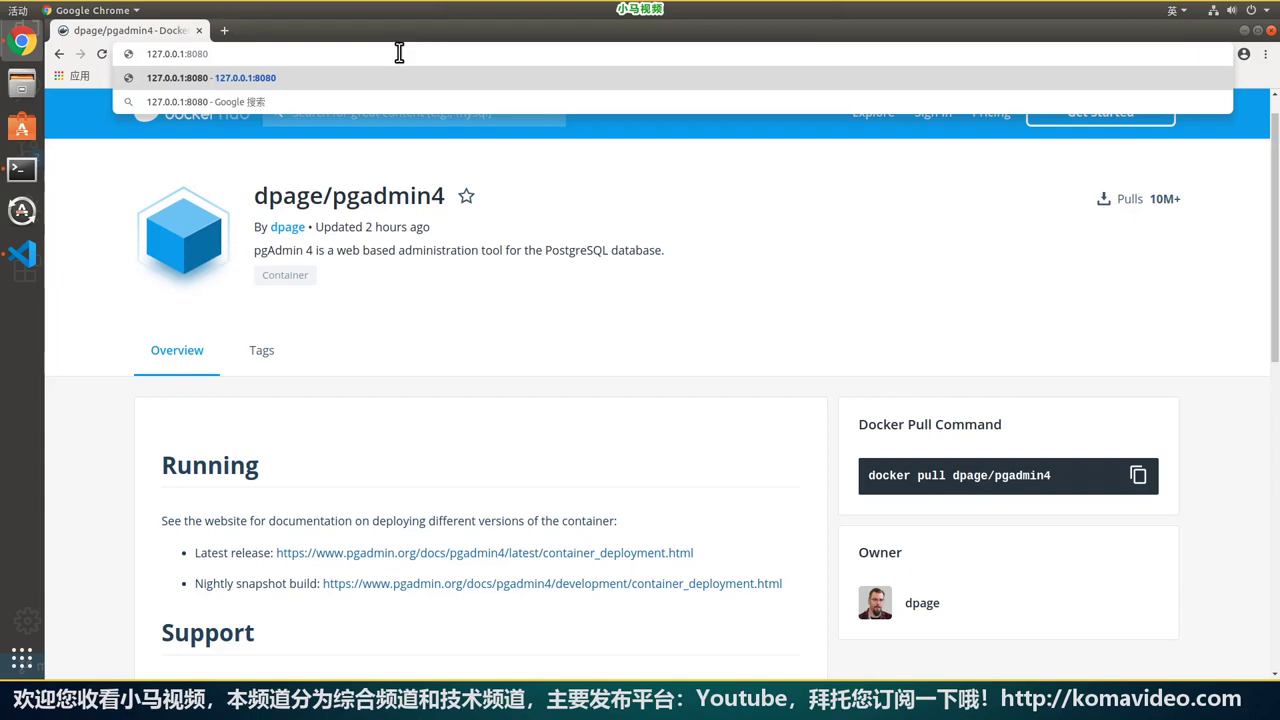
key("Return")
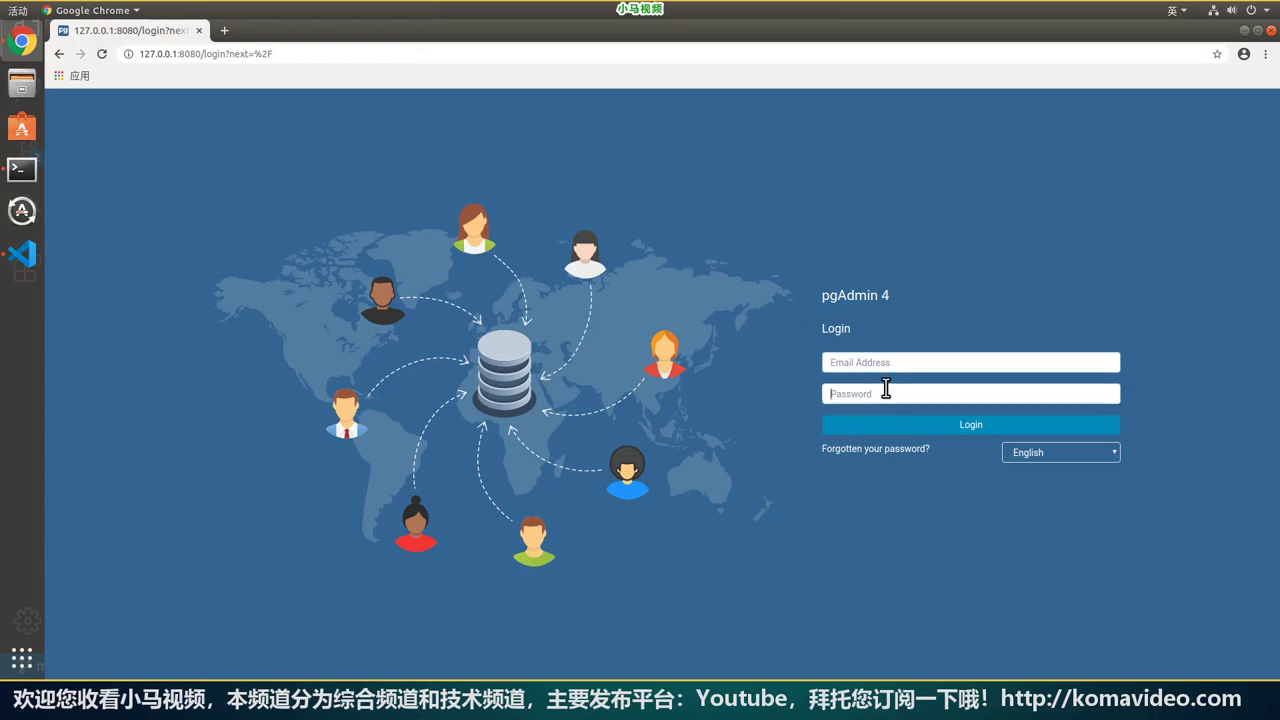
Fill in the default admin email and password copied from the README.
key("alt+Tab")
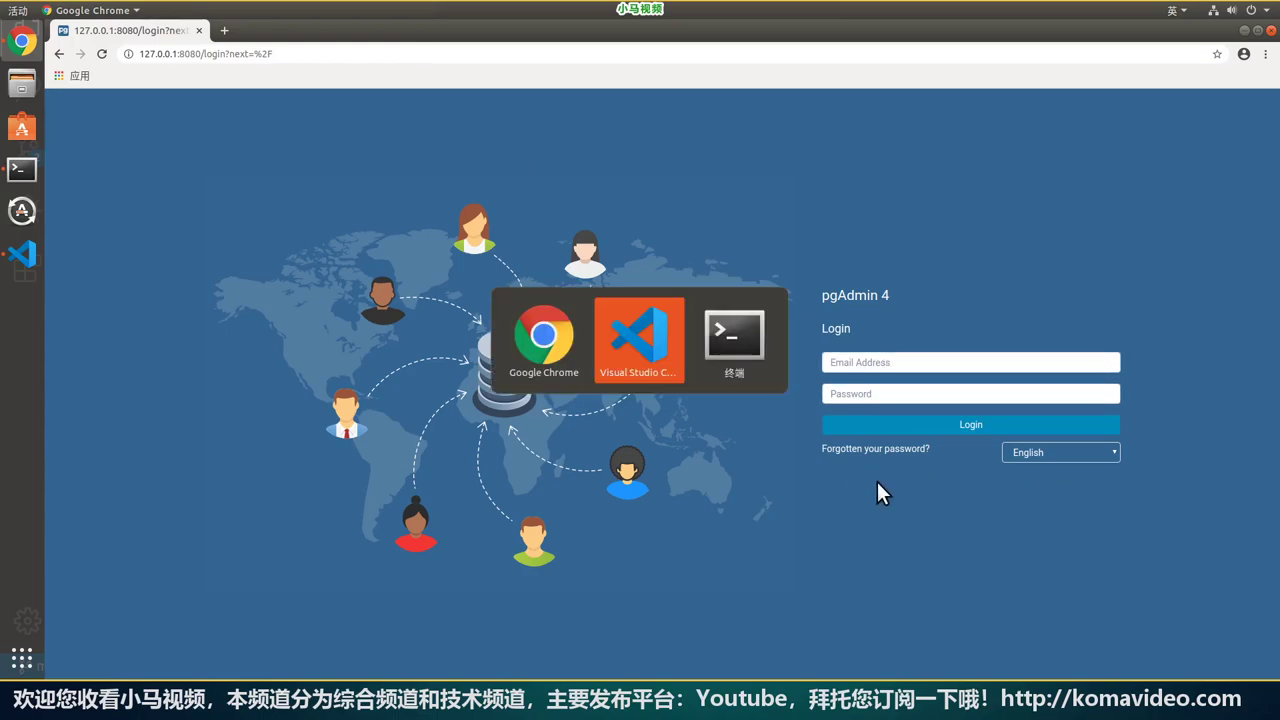
left_click(692, 204)
left_click_drag(692, 204, 875, 204)
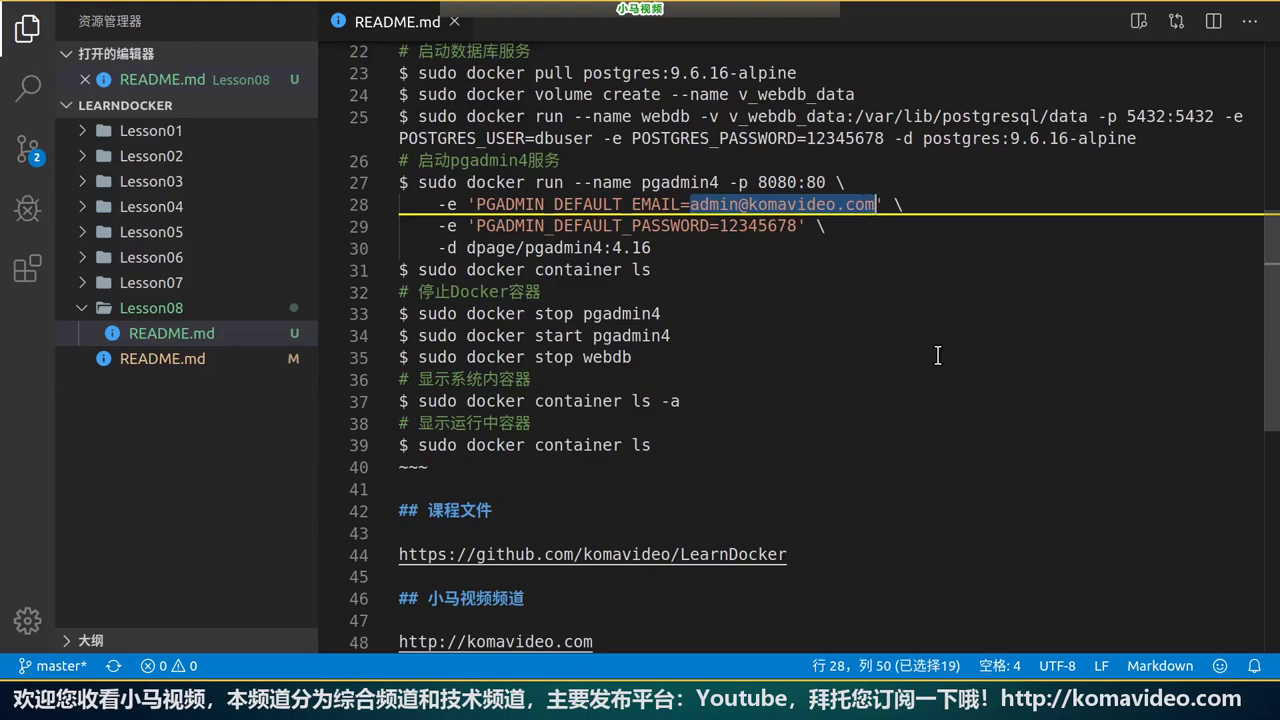
key("alt+Tab")
key("alt+Tab")
double_click(760, 228)
key("alt+Tab")
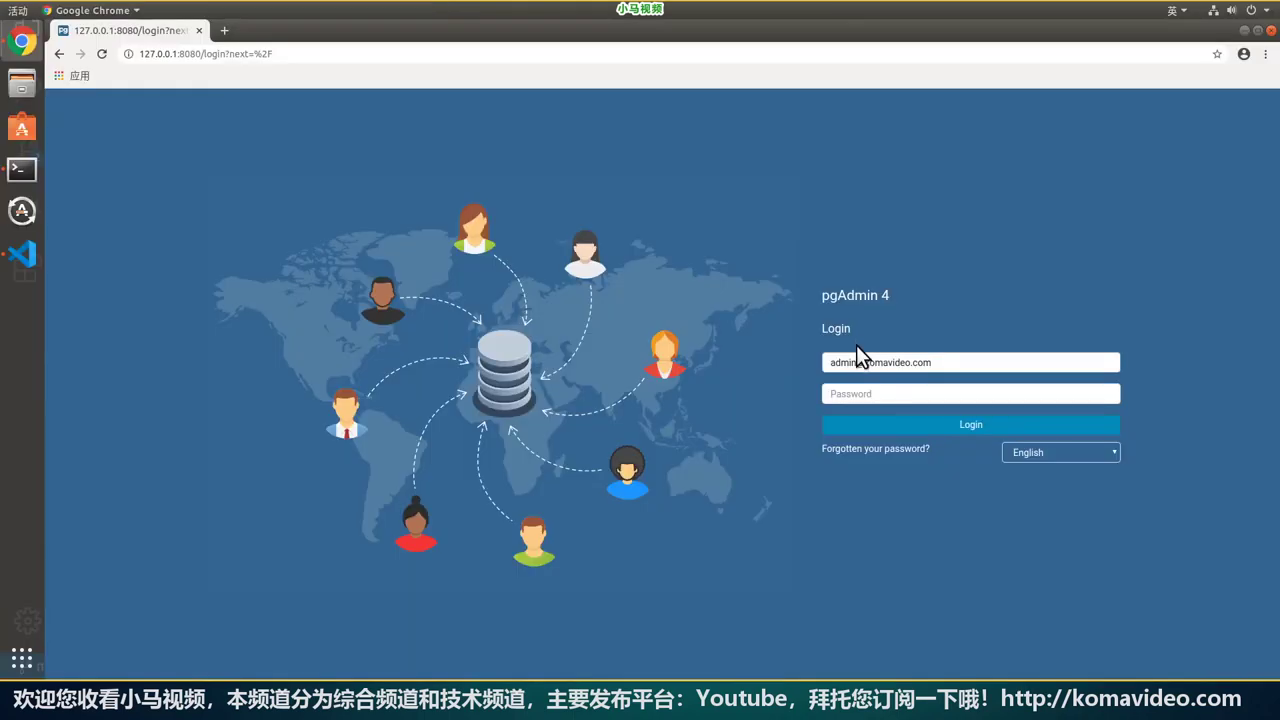
left_click(874, 396)
key("ctrl+v")
Set the interface language to Chinese (Simplified) and log in.
left_click(1112, 452)
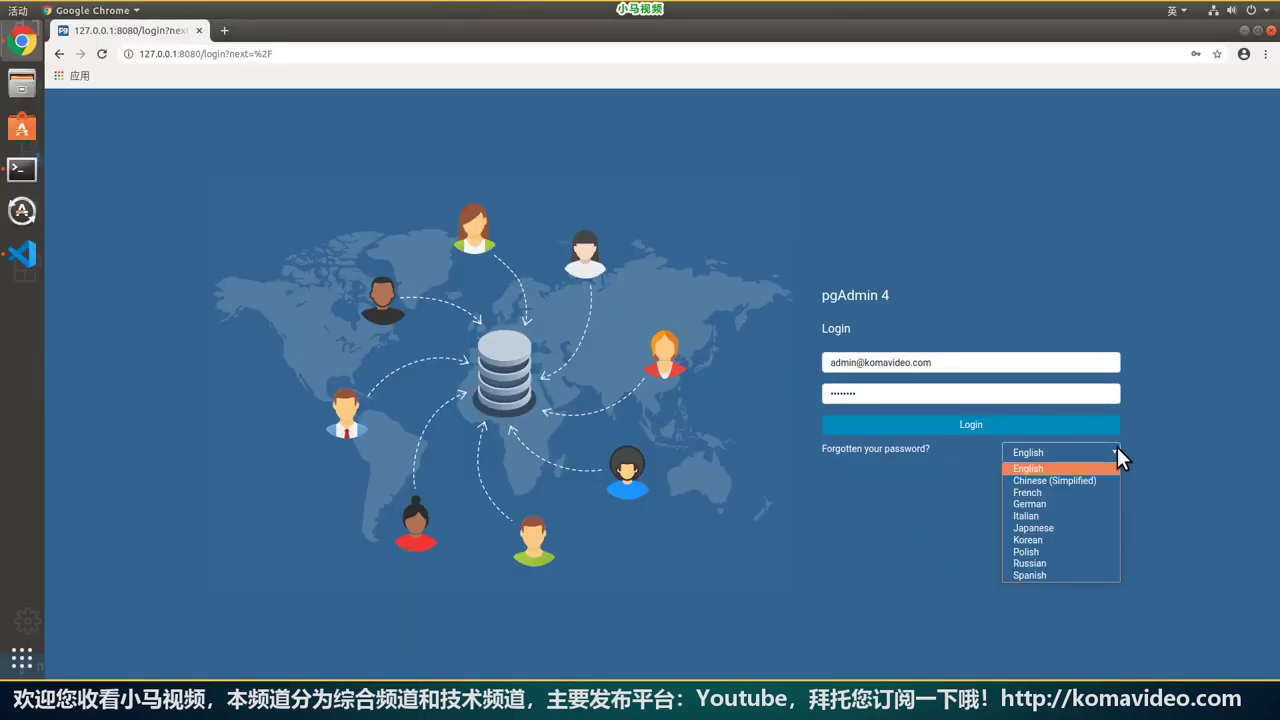
left_click(1071, 480)
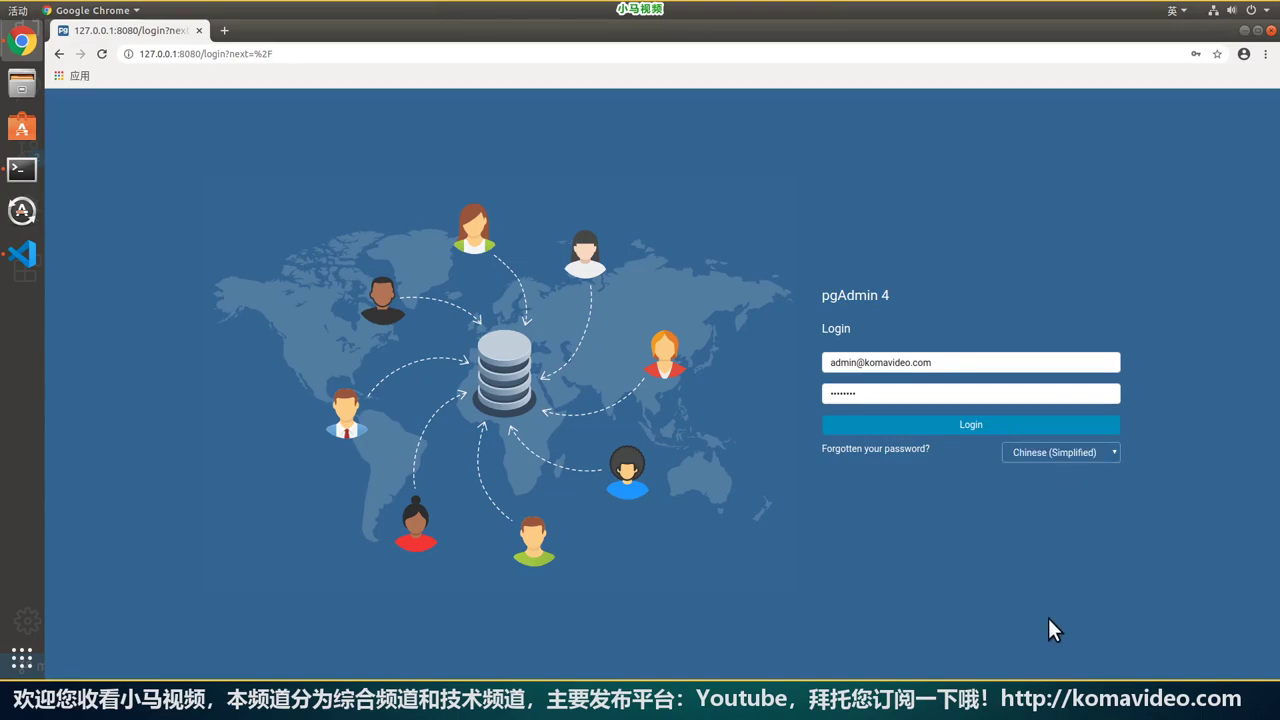
left_click(971, 426)
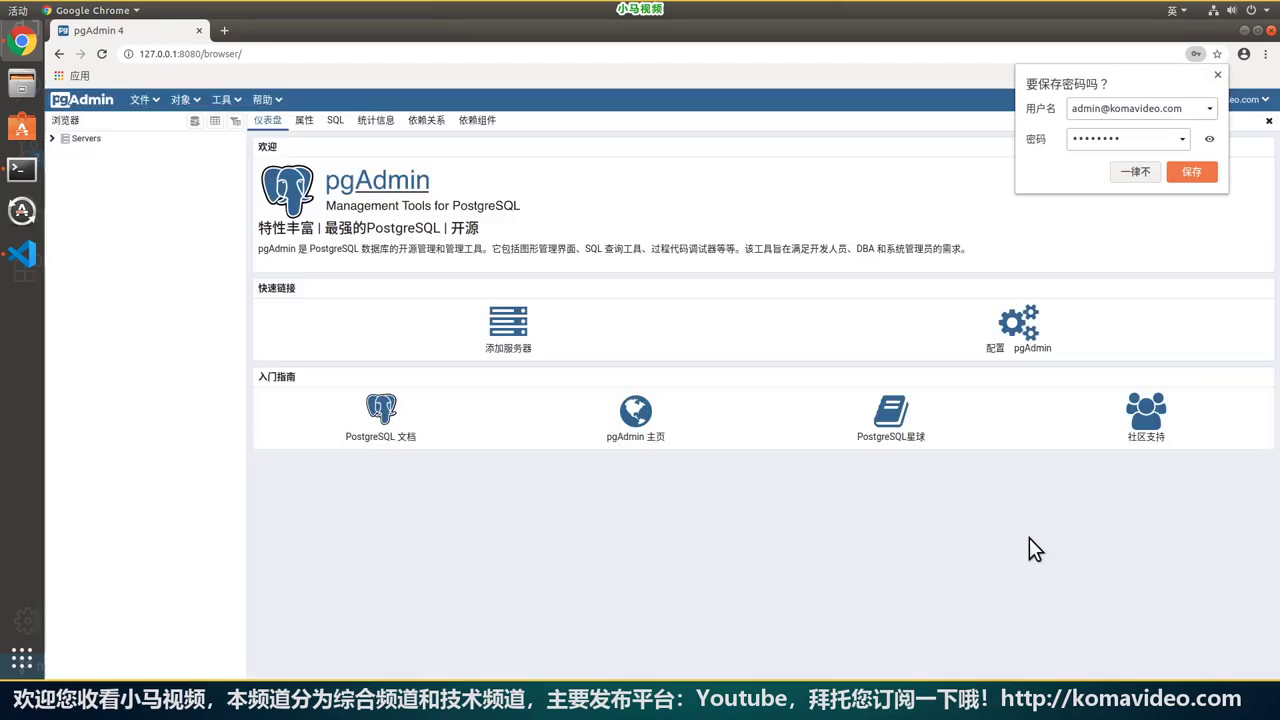
Decline saving the browser password, browse the dashboard panels, and bring up the Servers context menu.
left_click(1125, 173)
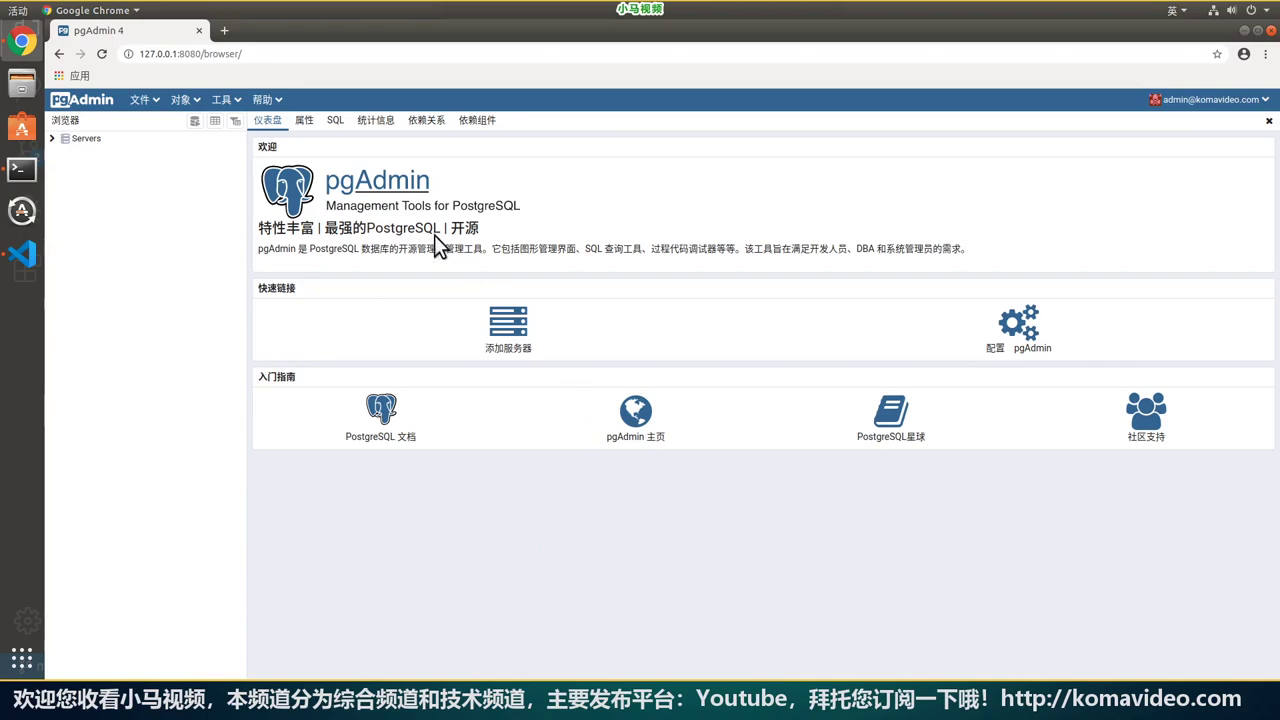
left_click(304, 120)
left_click(335, 120)
left_click(375, 120)
left_click(426, 120)
left_click(476, 121)
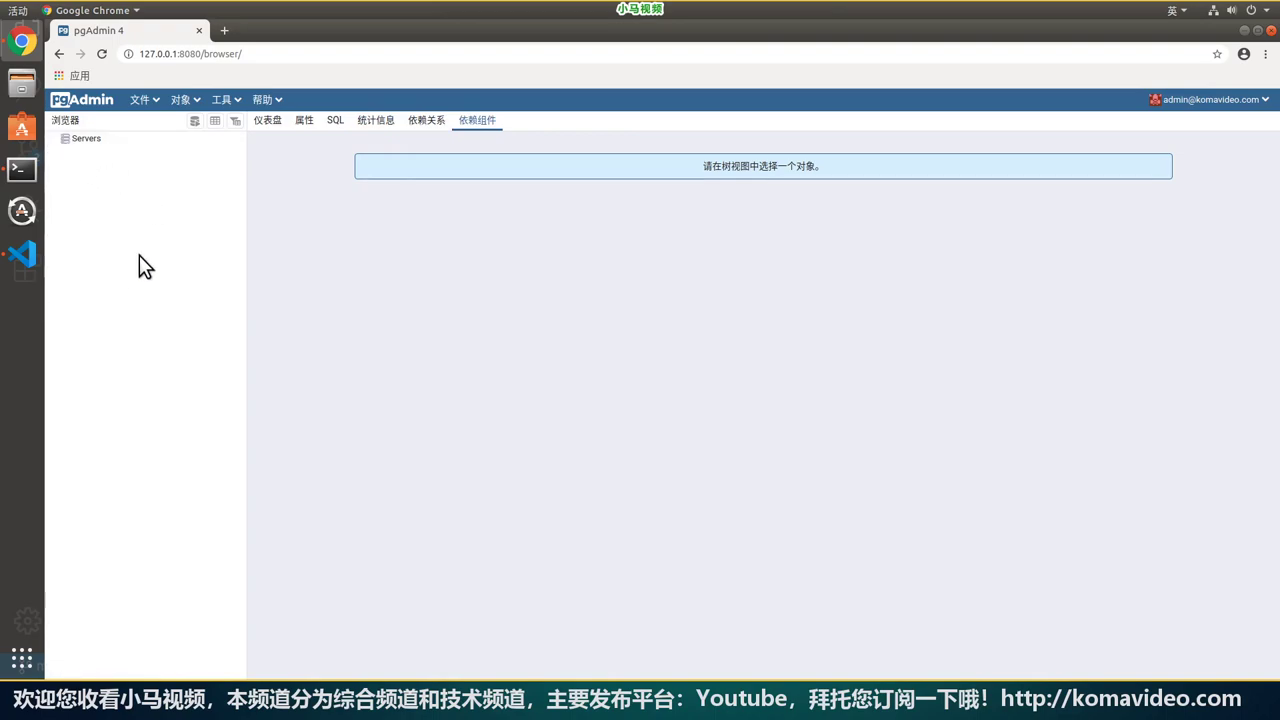
left_click(88, 142)
right_click(90, 144)
Start a new server registration and name it 192.168.11.20.
mouse_move(116, 160)
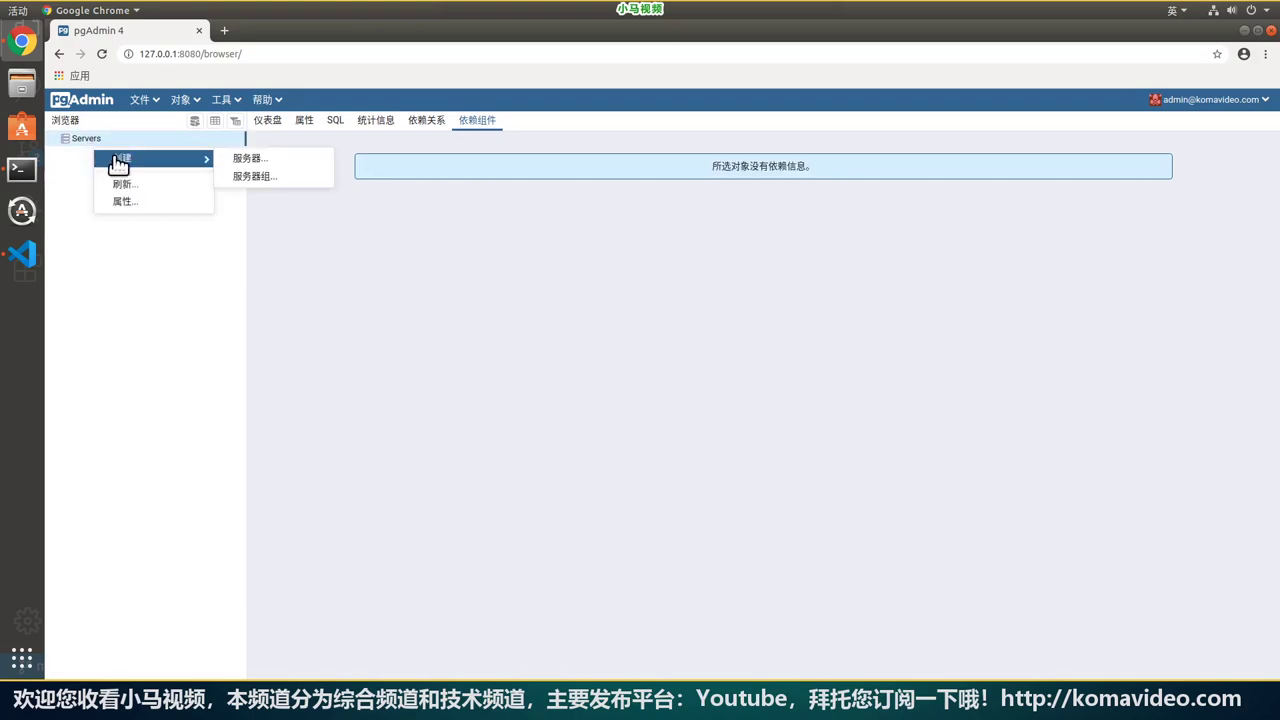
left_click(281, 156)
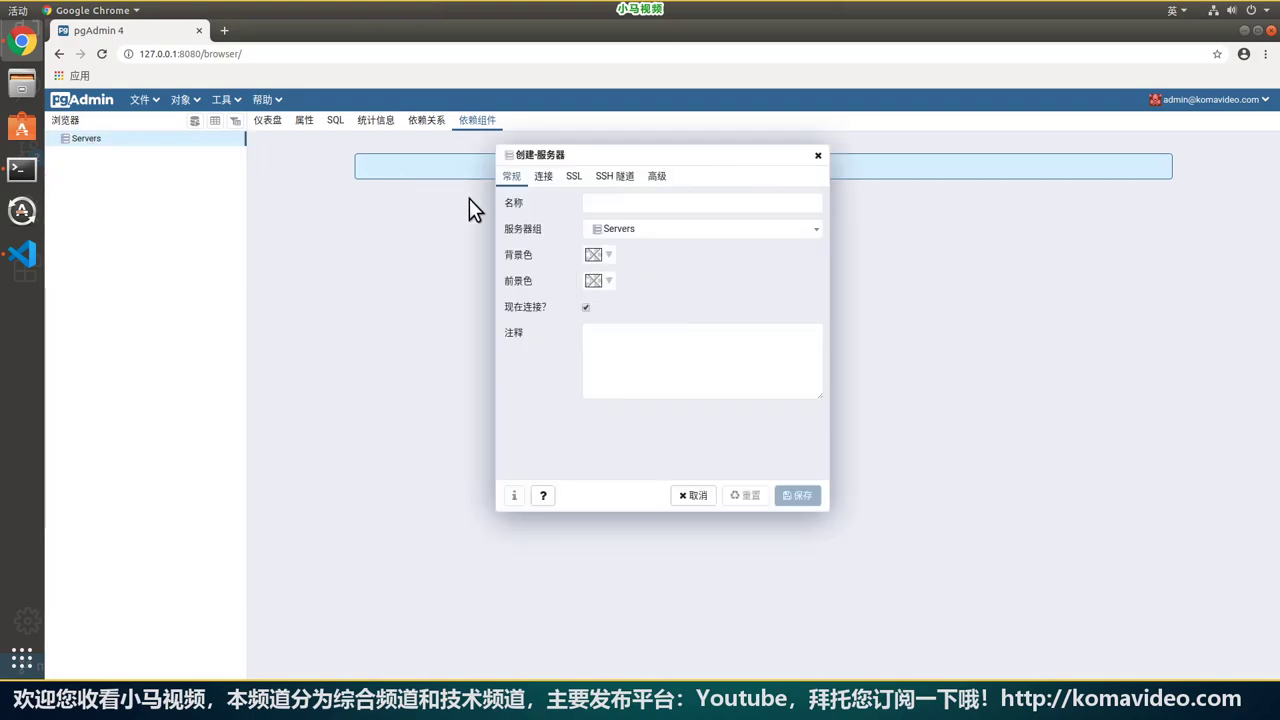
left_click(775, 202)
type("192.168.11.20")
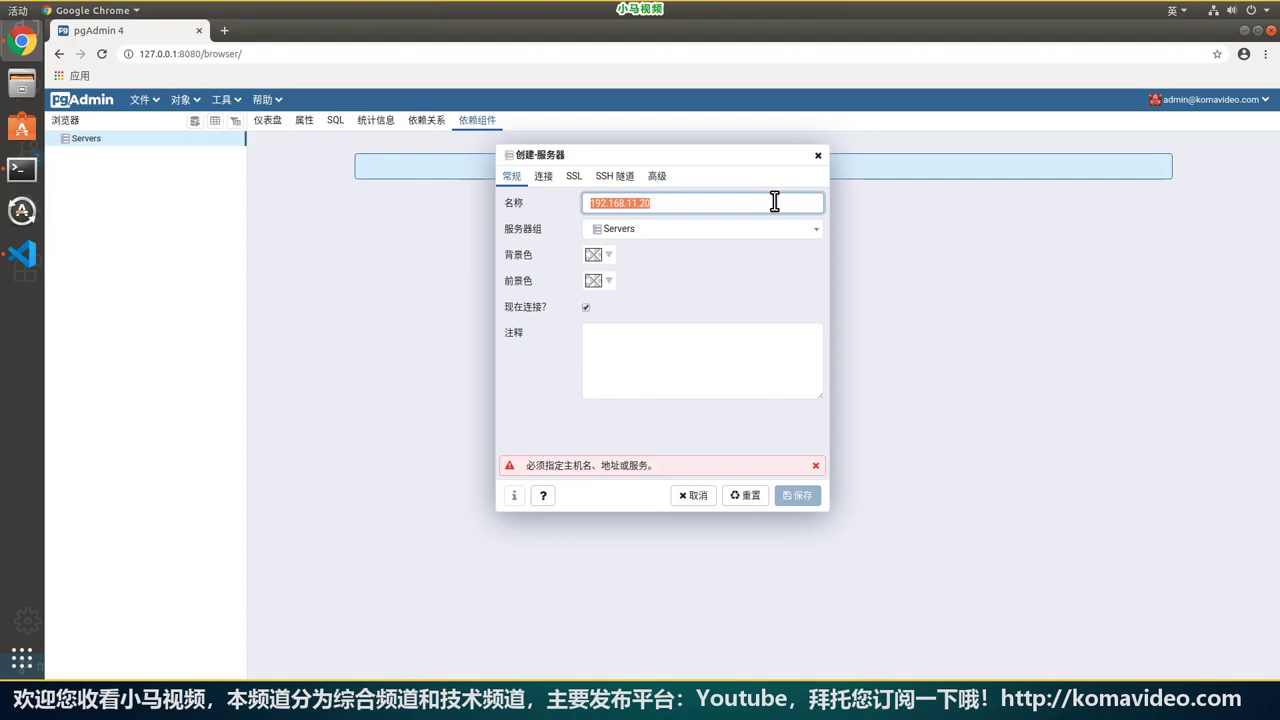
left_click(648, 202)
Set the connection host to 192.168.11.20 and select the default username for replacement.
left_click(543, 176)
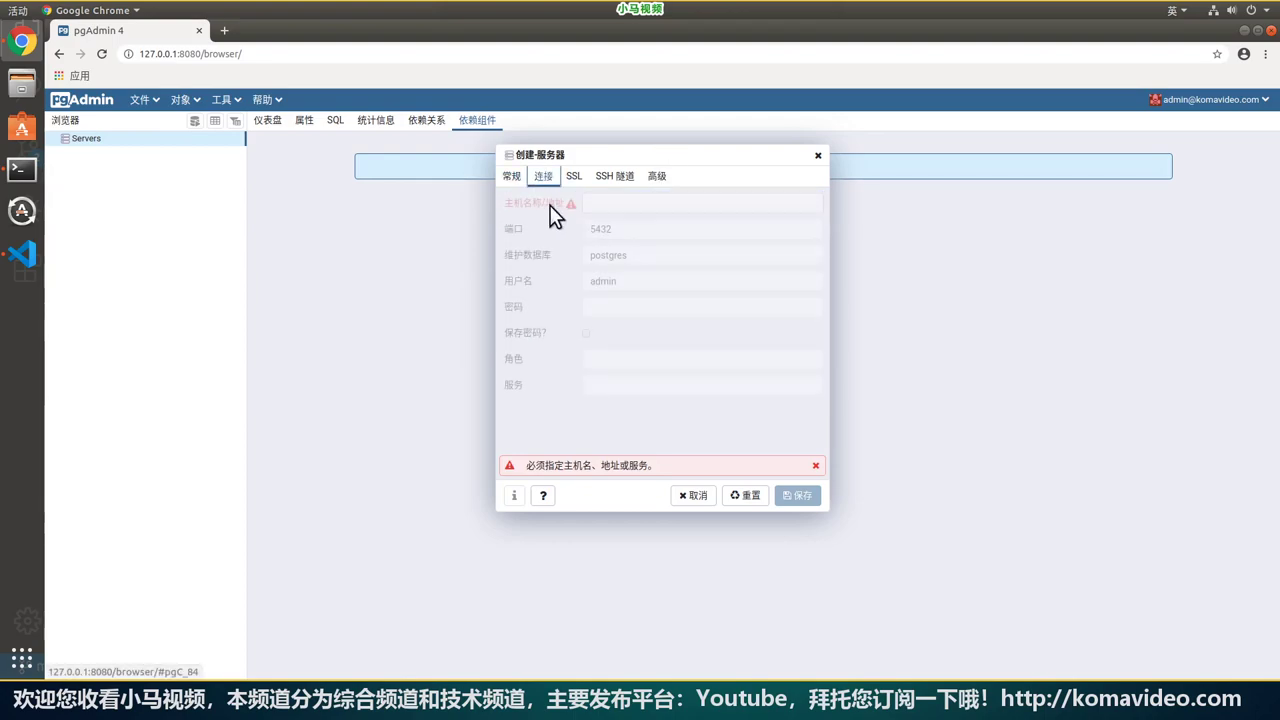
left_click(660, 205)
key("ctrl+v")
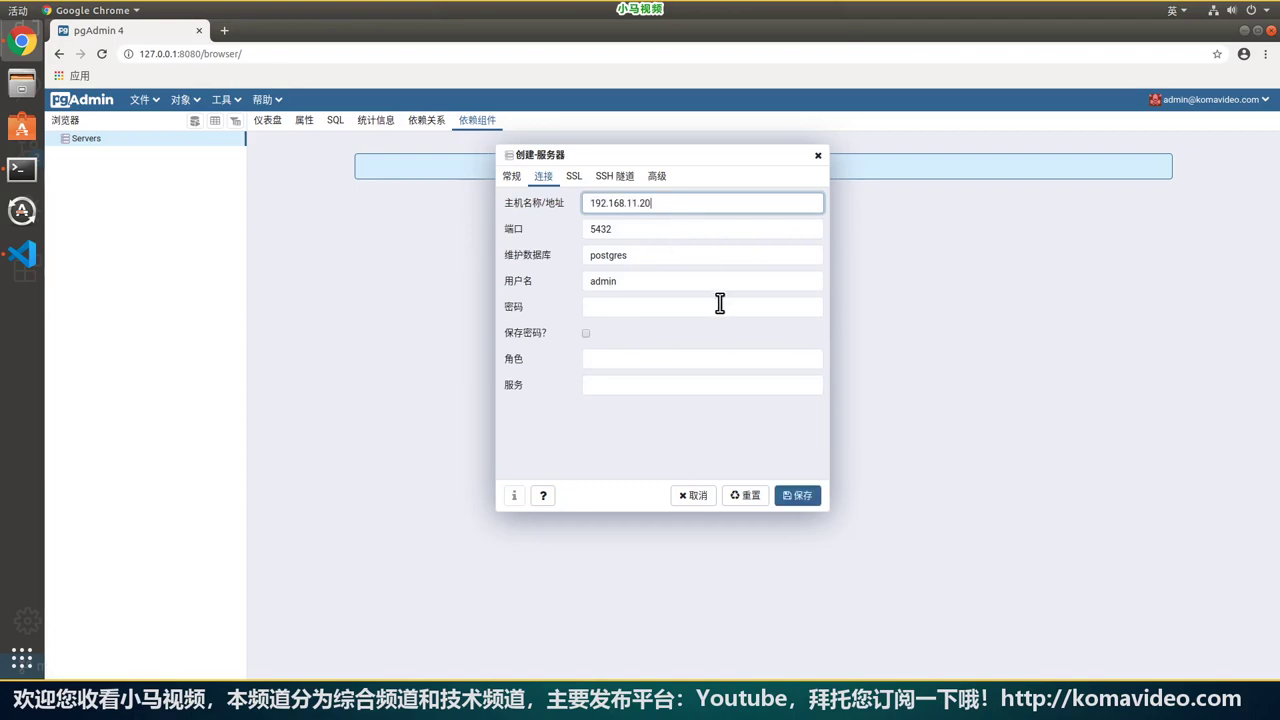
double_click(631, 283)
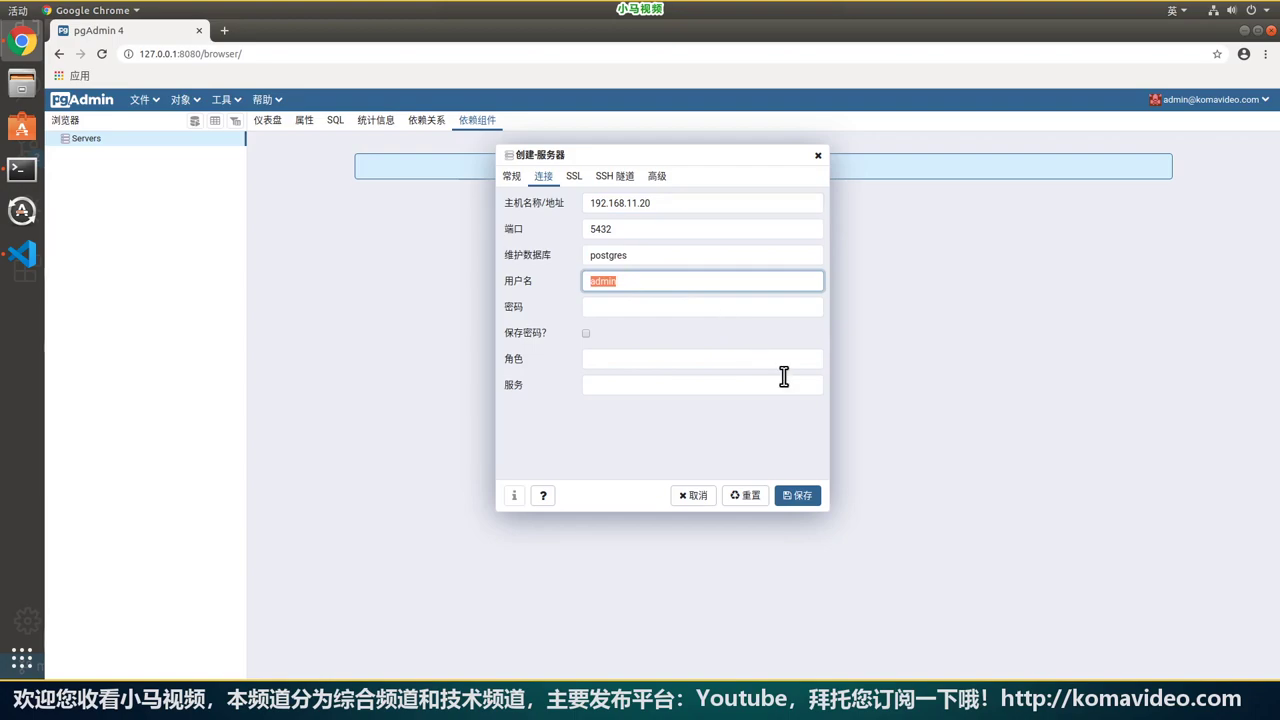
key("alt+Tab")
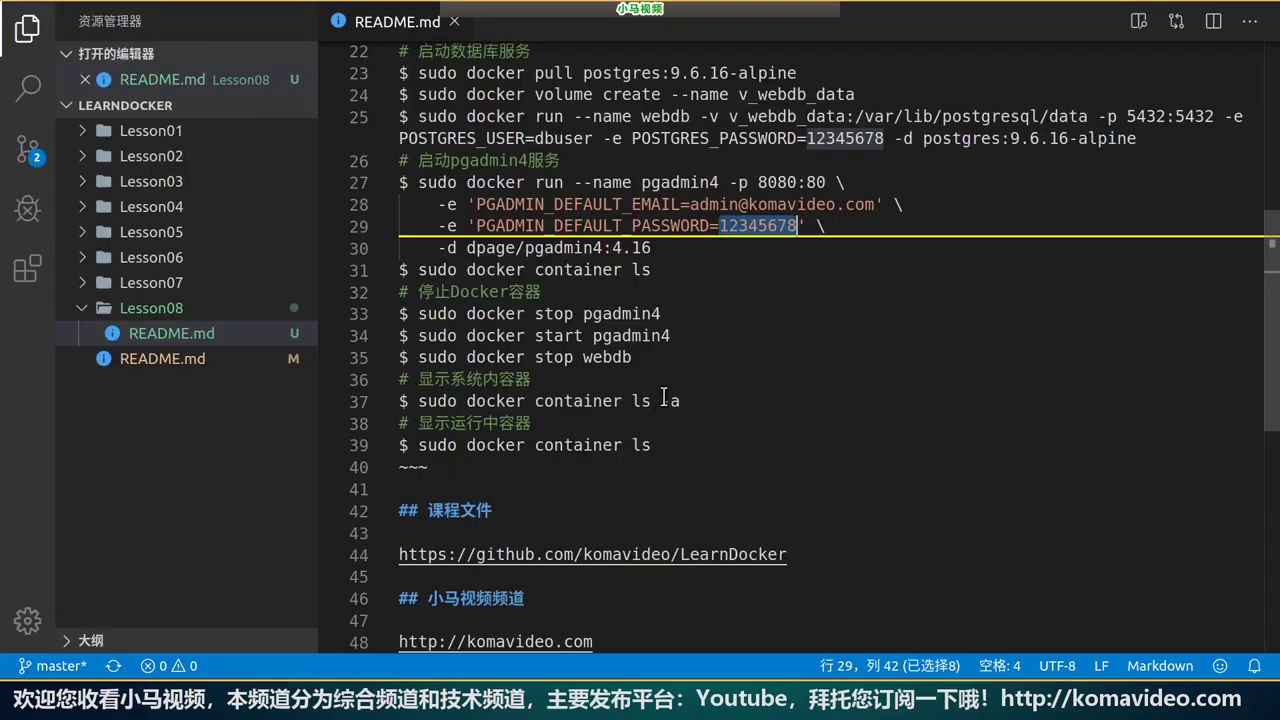
Find the dbuser user name and POSTGRES_PASSWORD value in the README's docker run command.
scroll(798, 327, "up", 1)
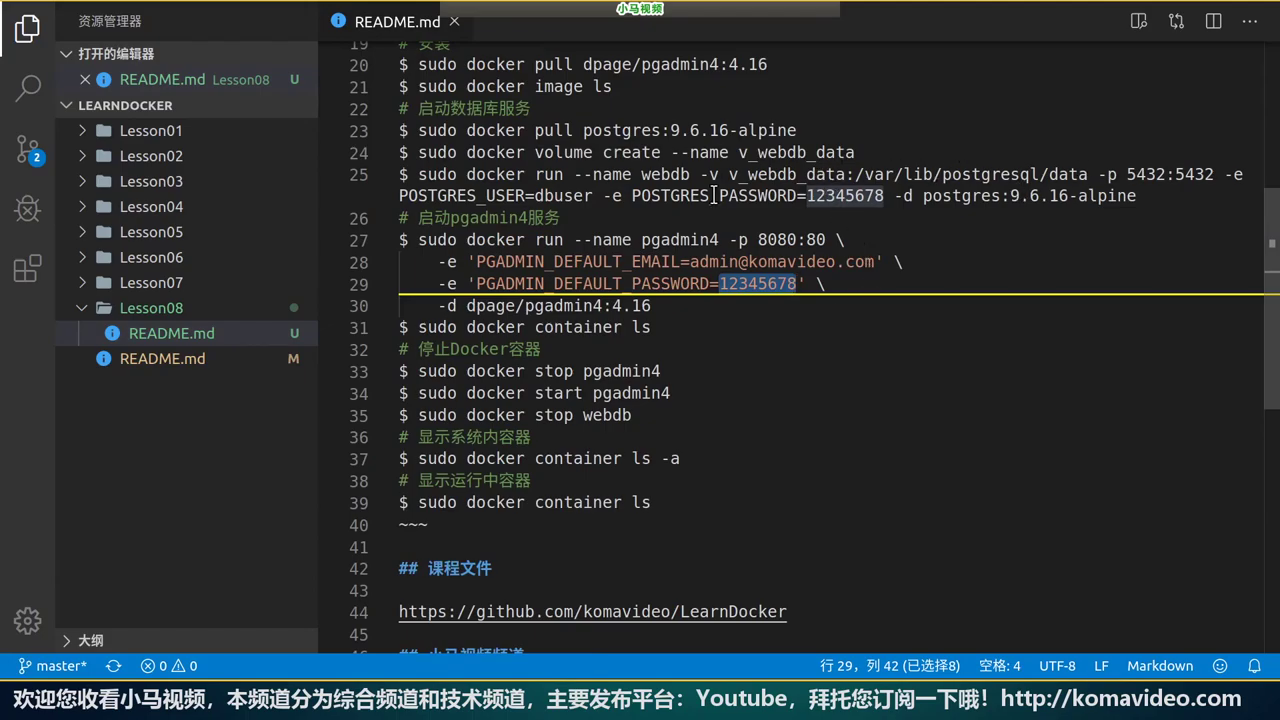
left_click(474, 200)
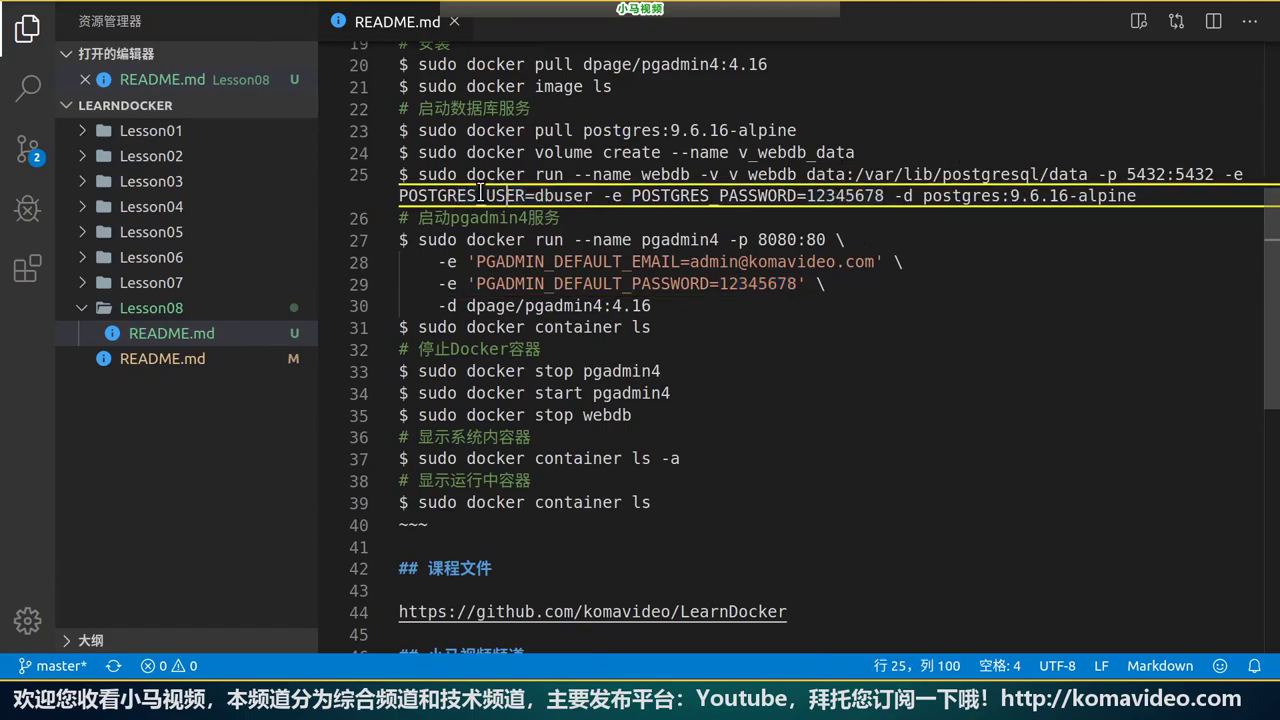
double_click(530, 196)
double_click(562, 196)
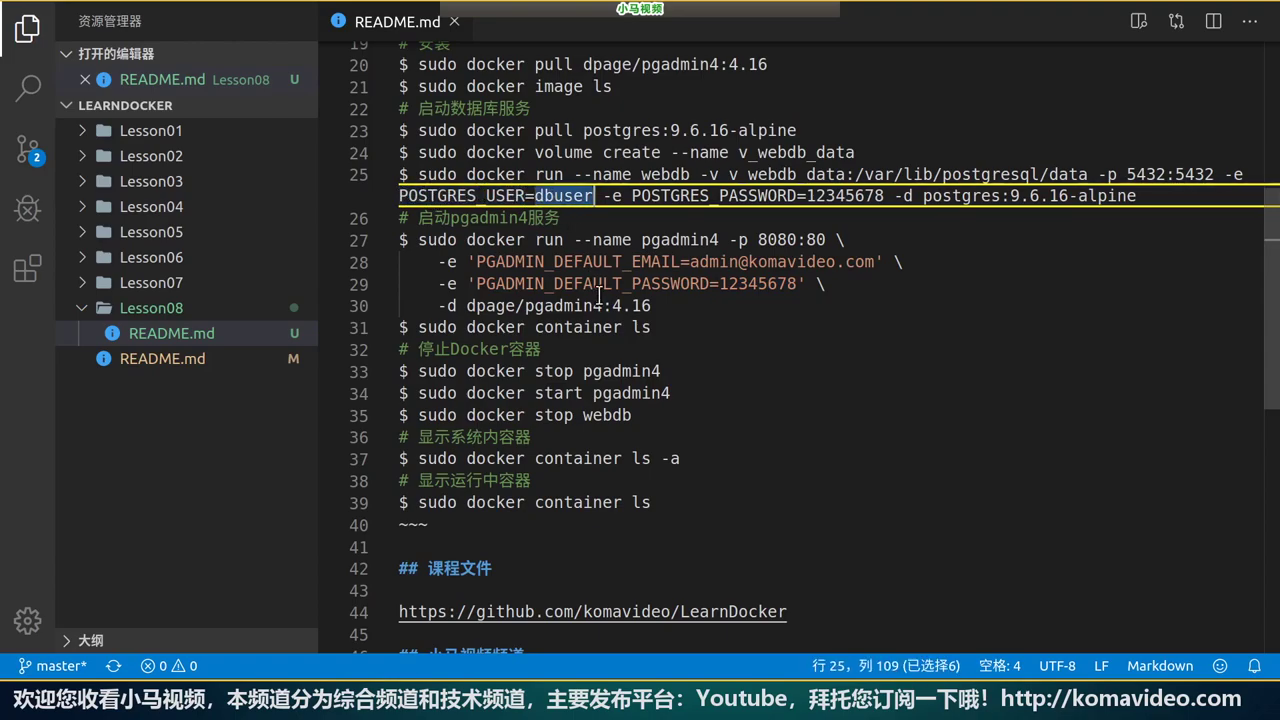
double_click(838, 196)
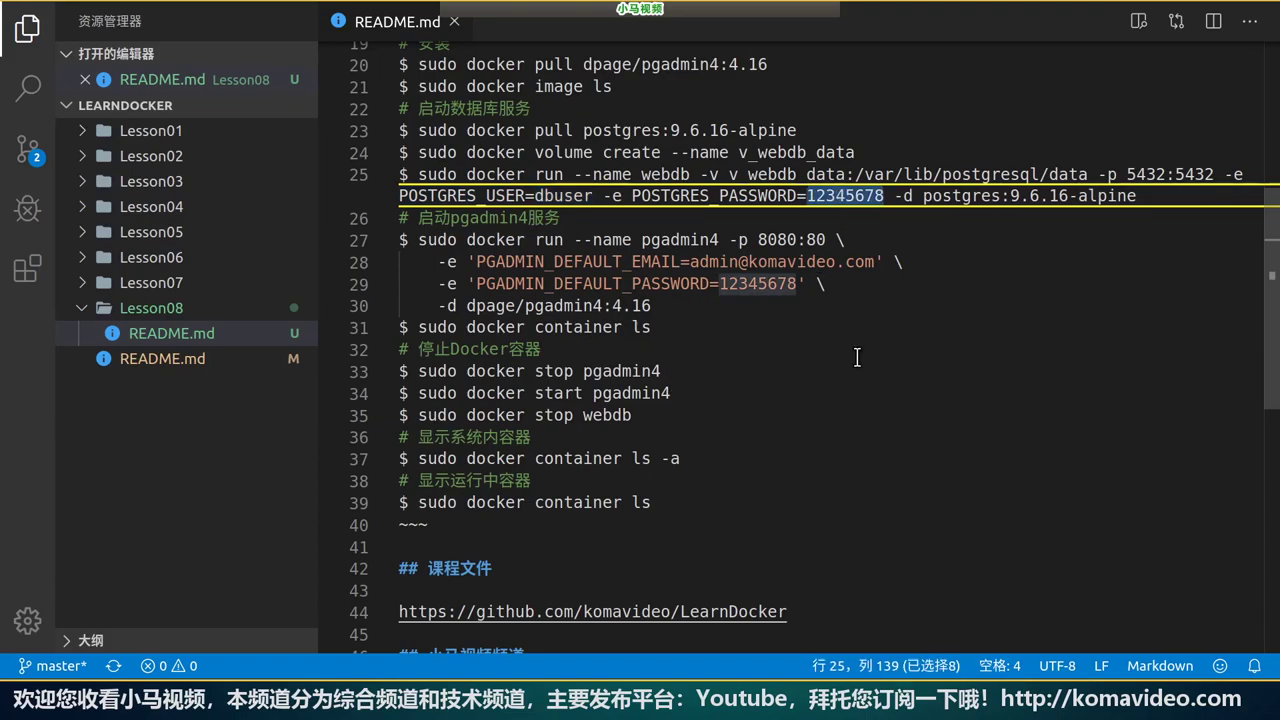
left_click(857, 357)
key("alt+Tab")
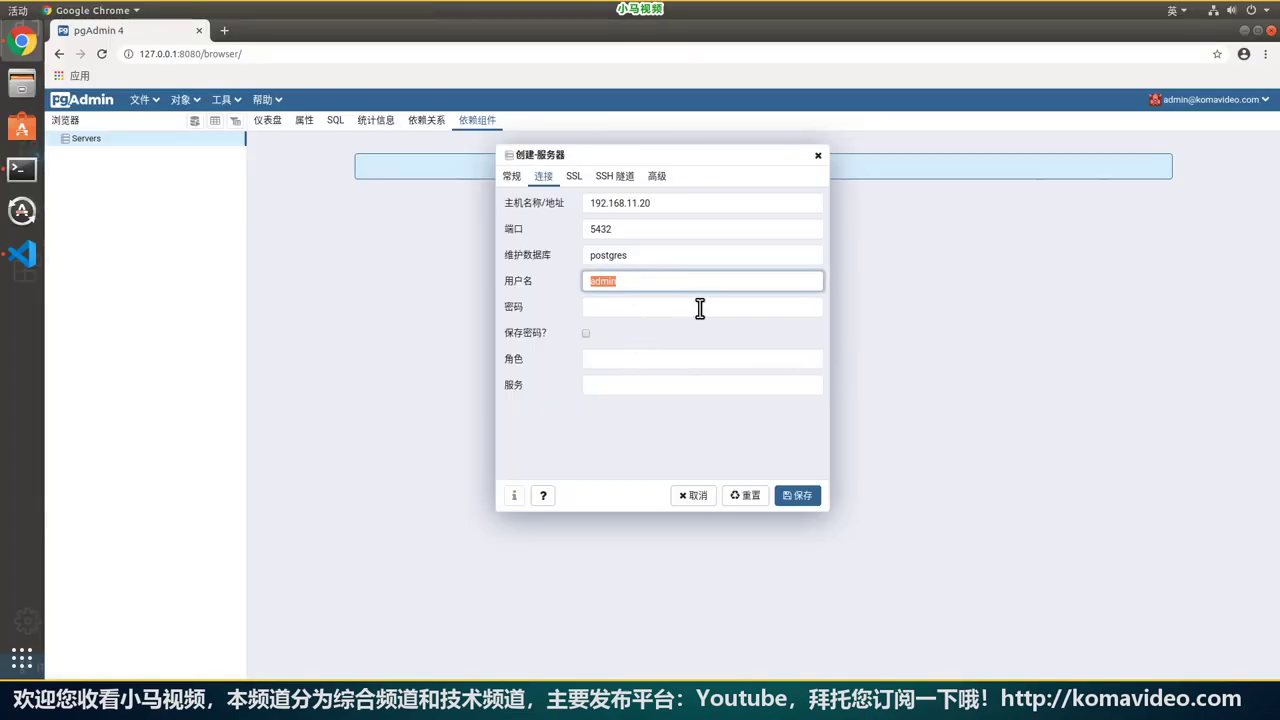
Enter dbuser as username with its password, tick Save password, and save the server.
type("dbuser")
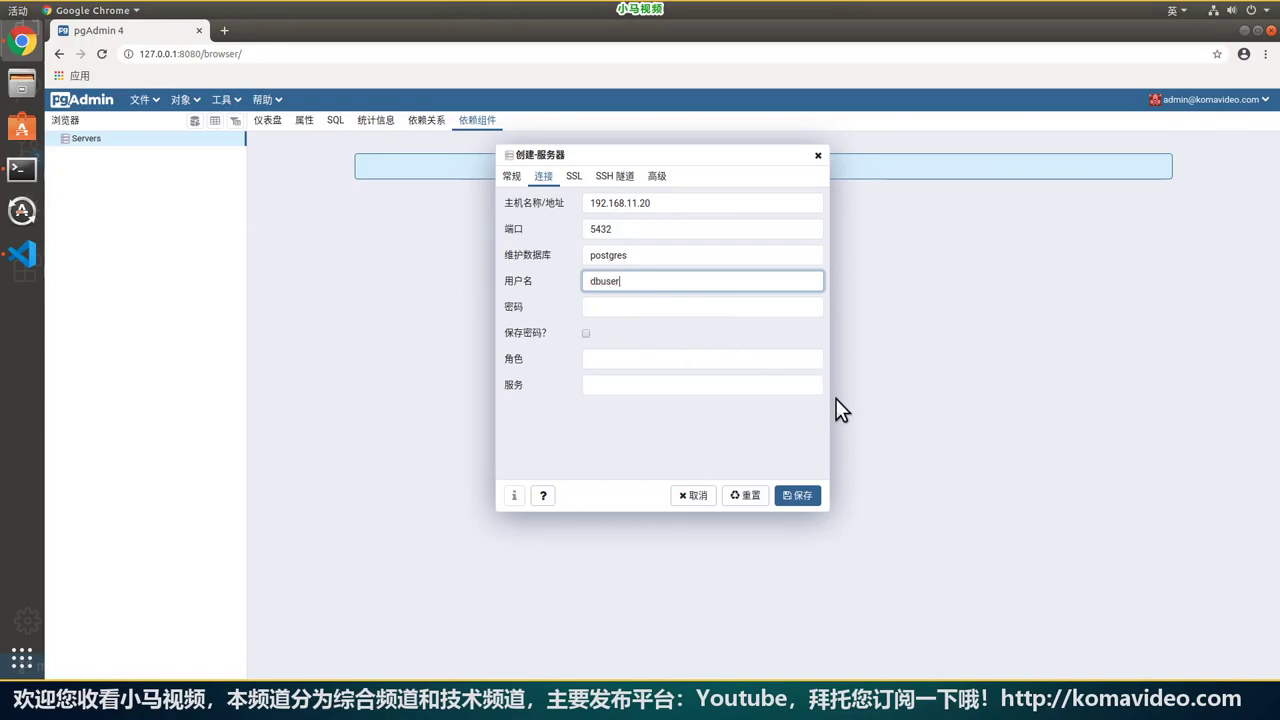
key("Tab")
type("12")
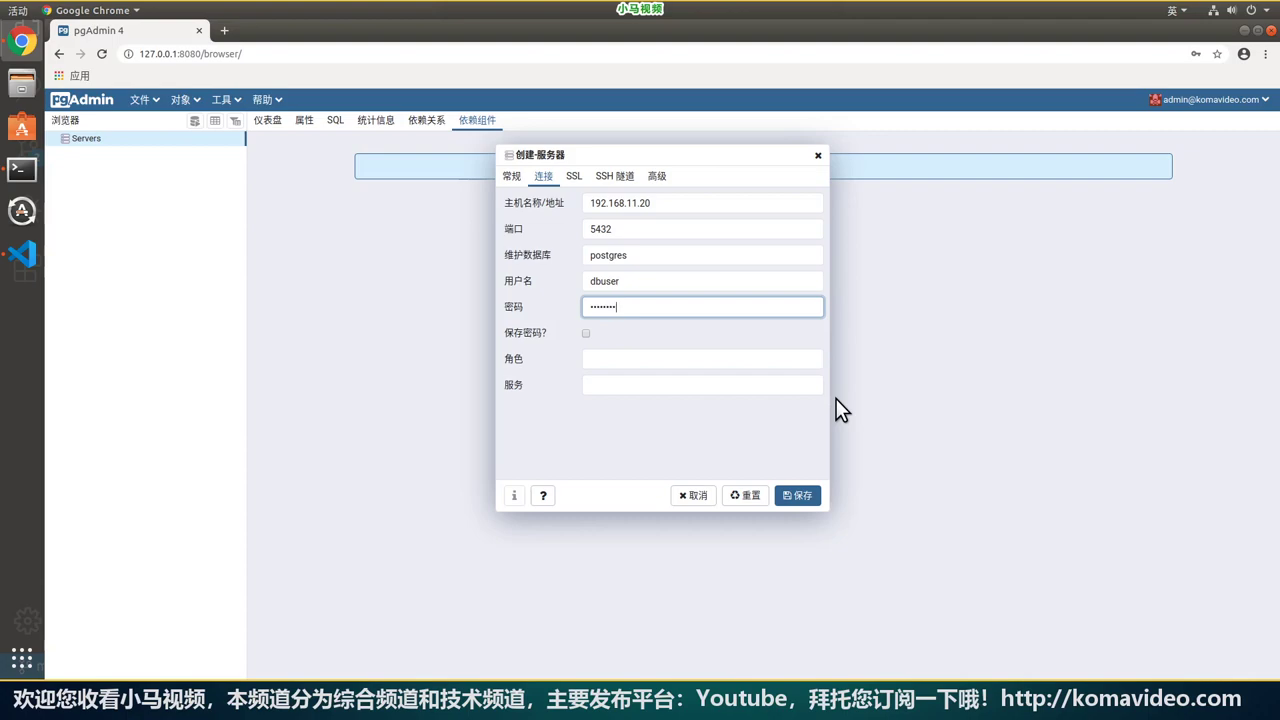
left_click(587, 335)
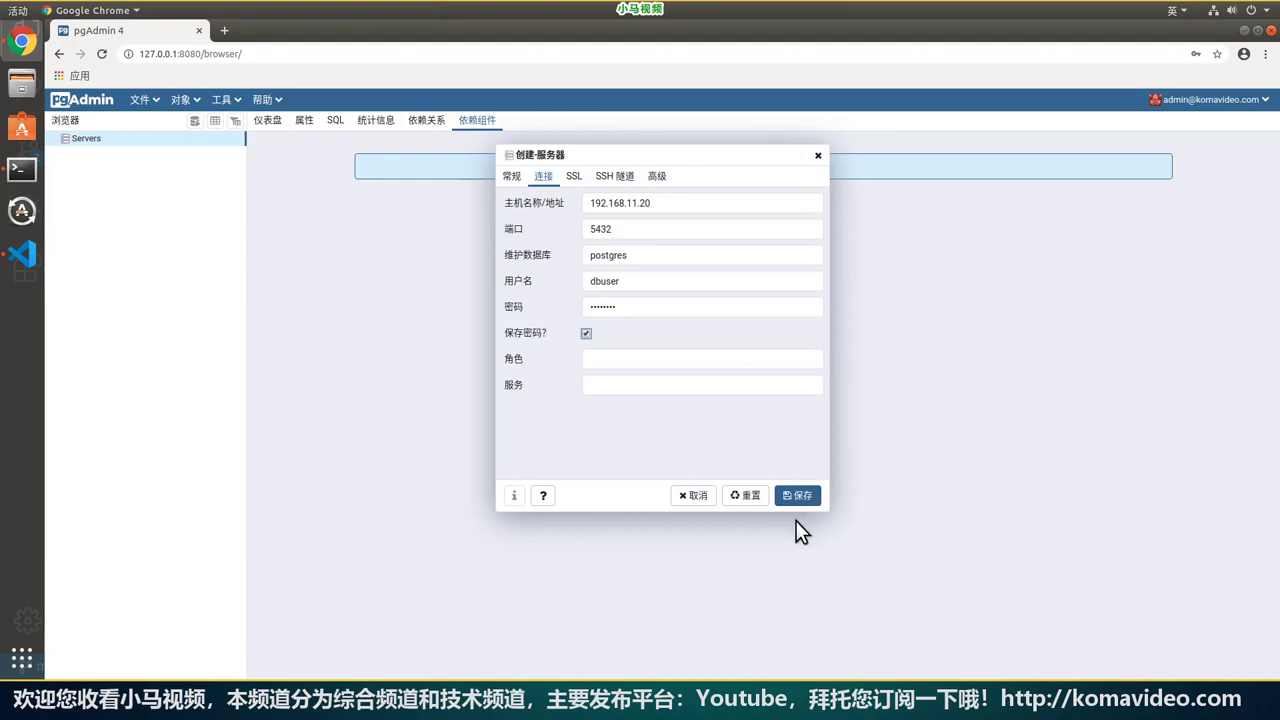
left_click(799, 498)
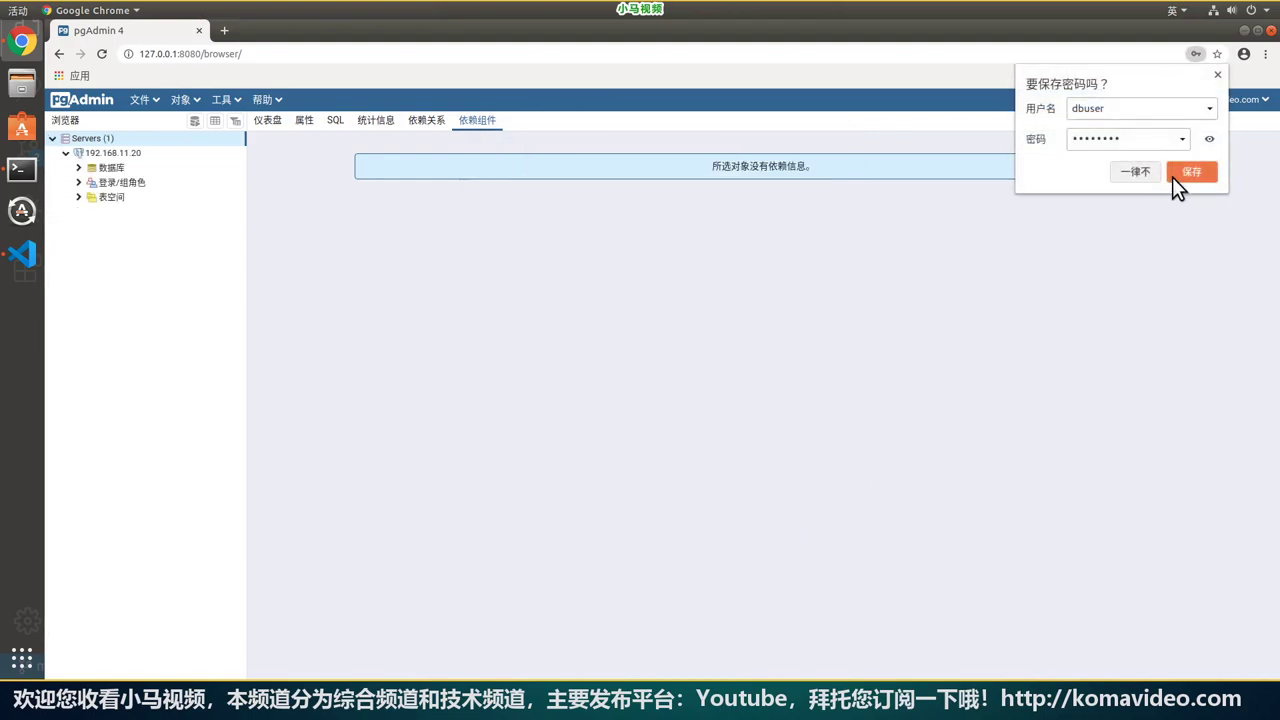
Dismiss the browser's password prompt and expand the server's Databases list.
left_click(1125, 172)
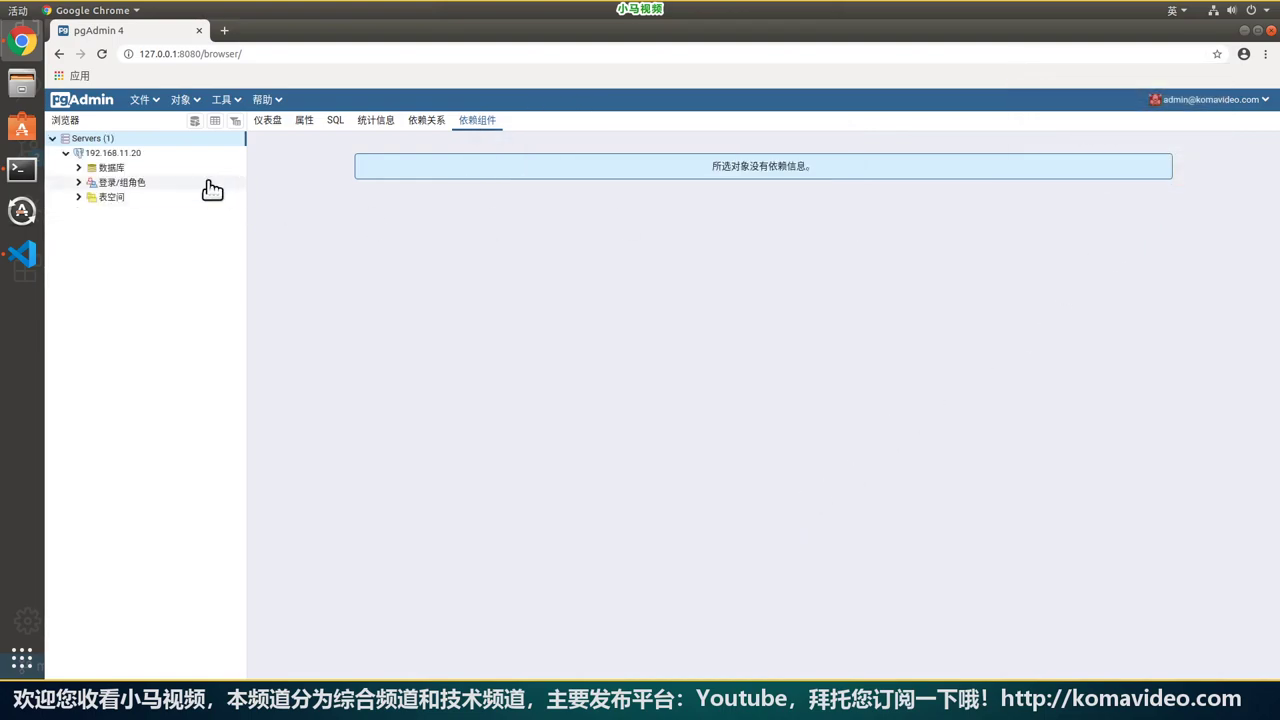
left_click(79, 168)
left_click(128, 184)
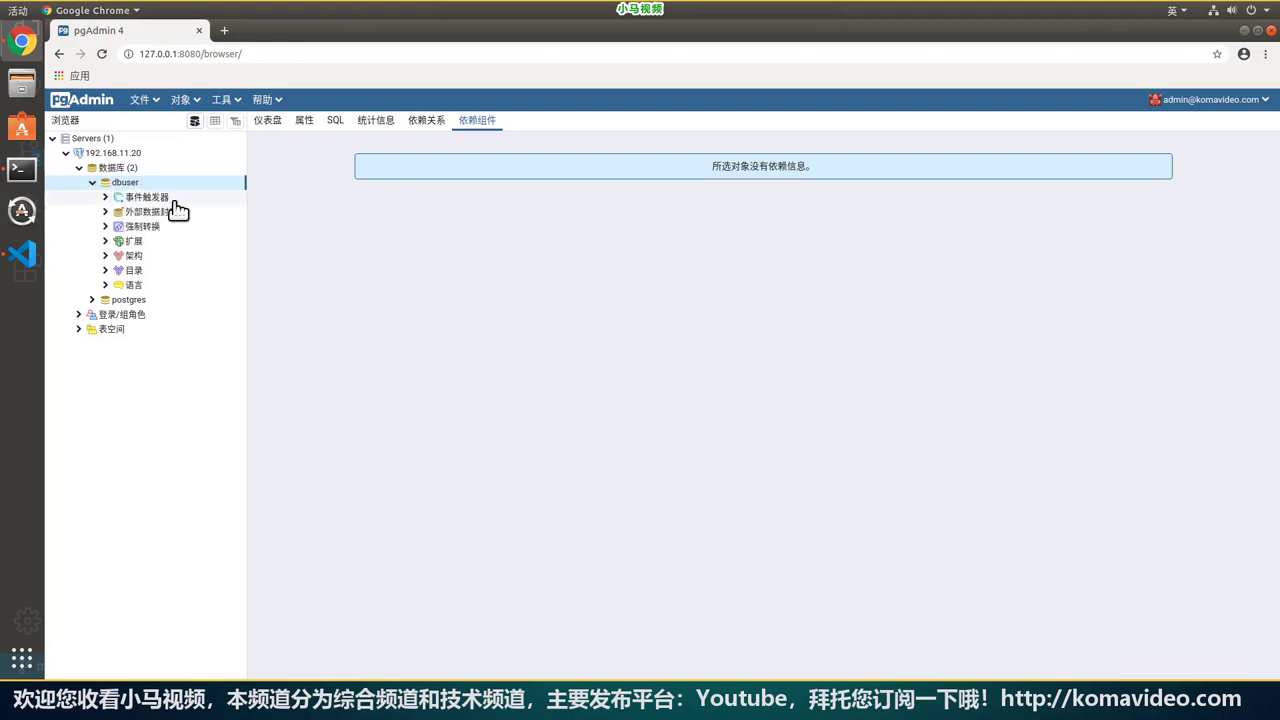
left_click(92, 183)
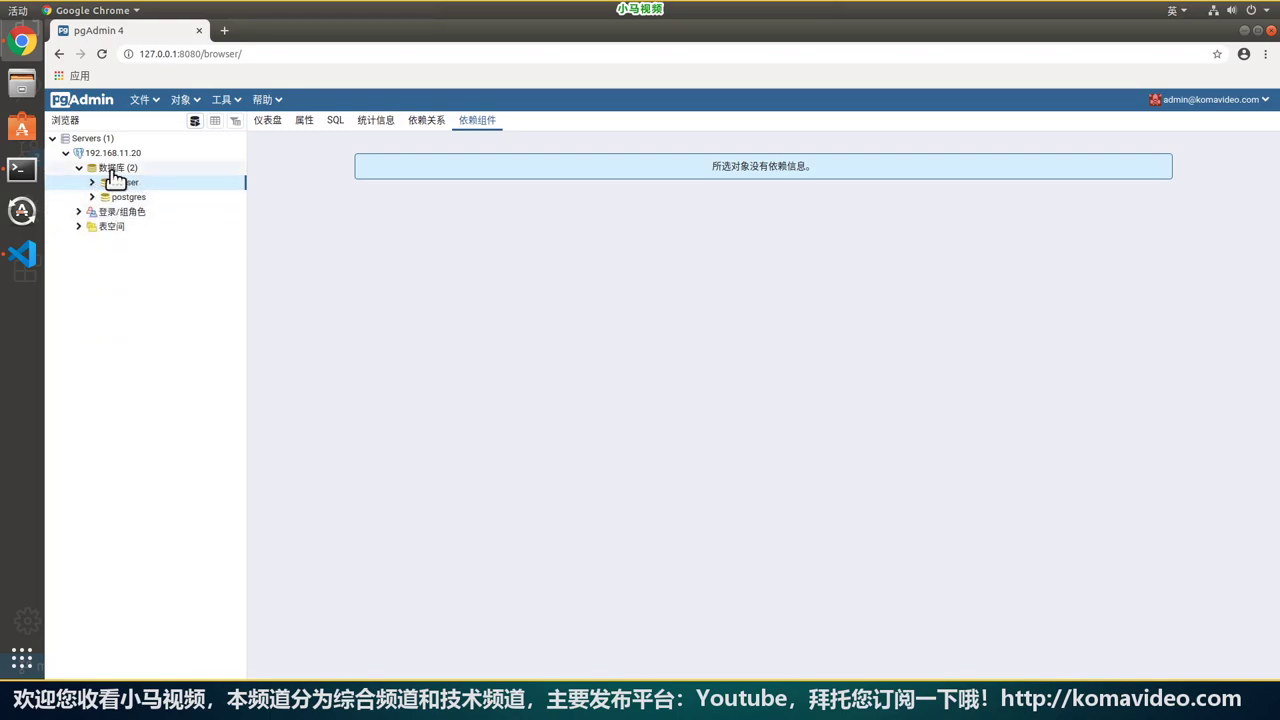
Create a new database named testdb and save it.
right_click(121, 169)
mouse_move(170, 185)
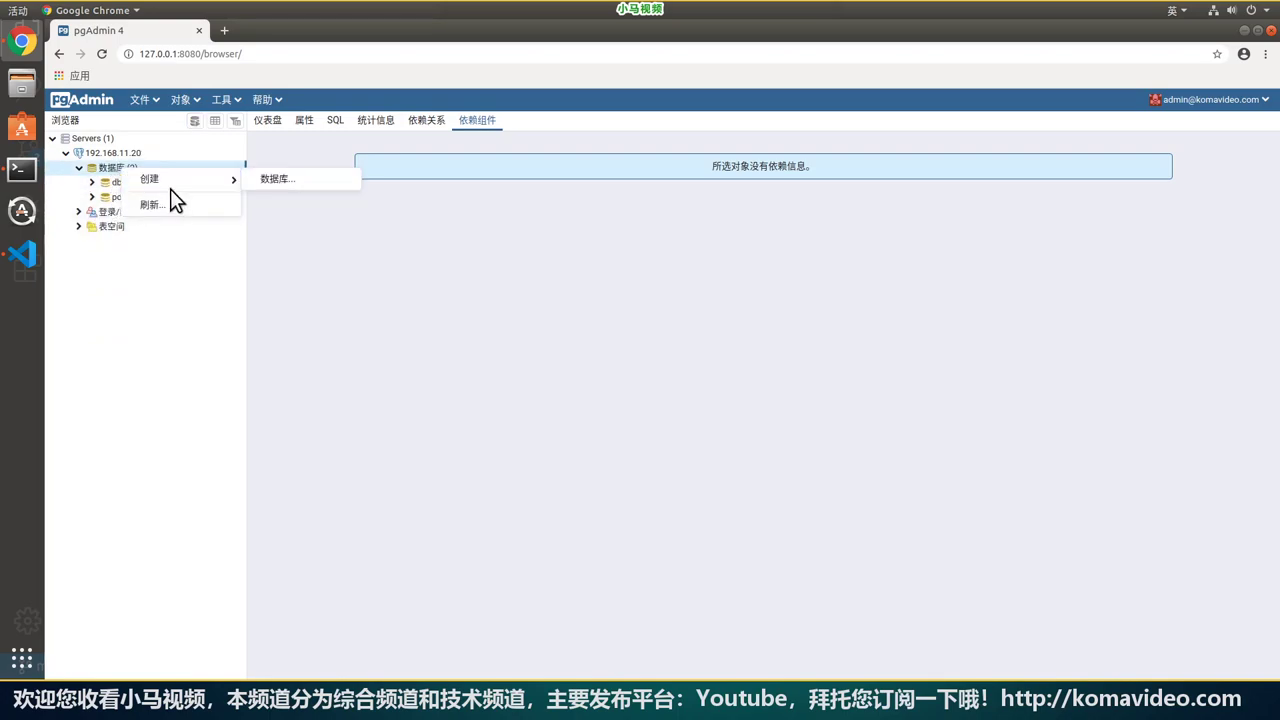
left_click(300, 183)
left_click(640, 202)
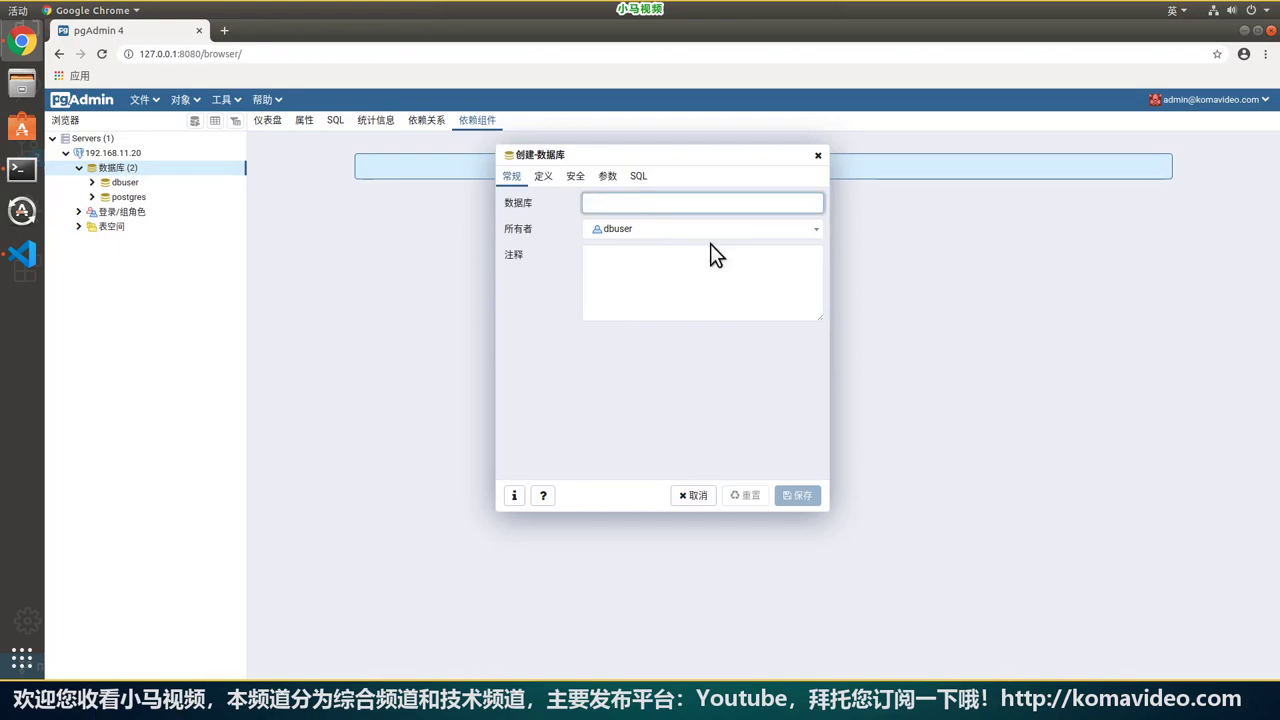
type("testdb")
left_click(735, 299)
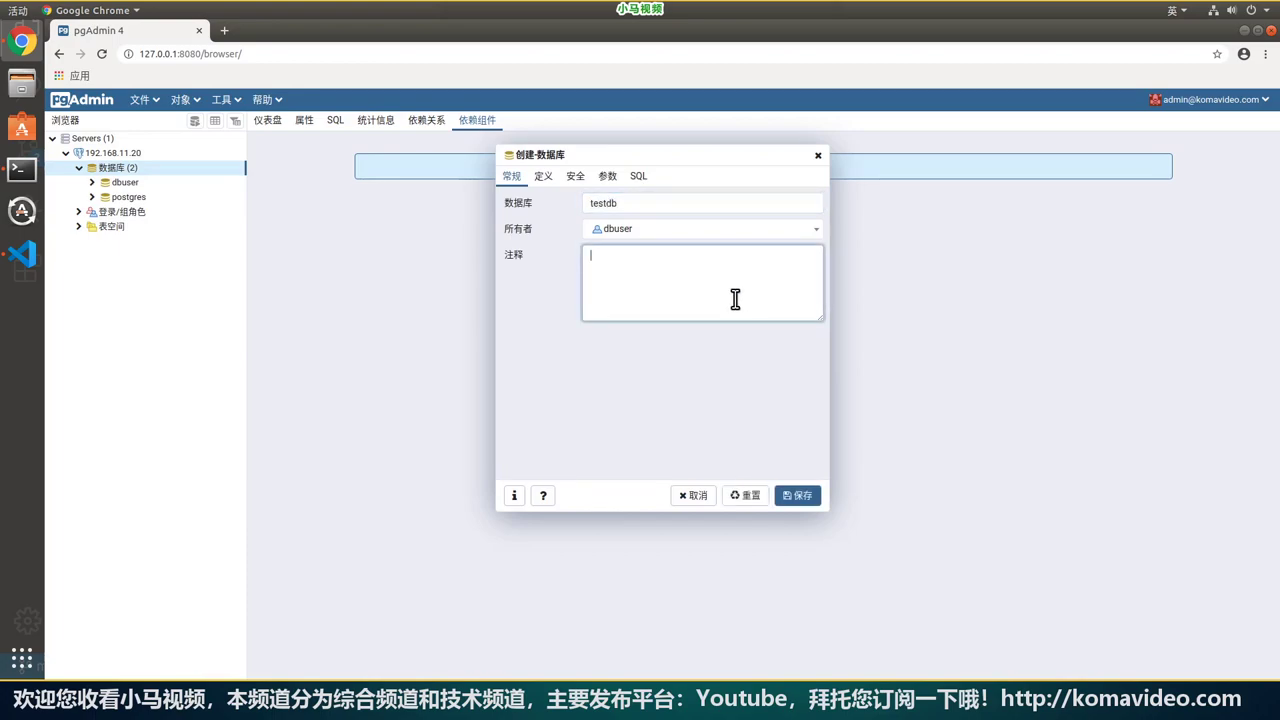
left_click(547, 177)
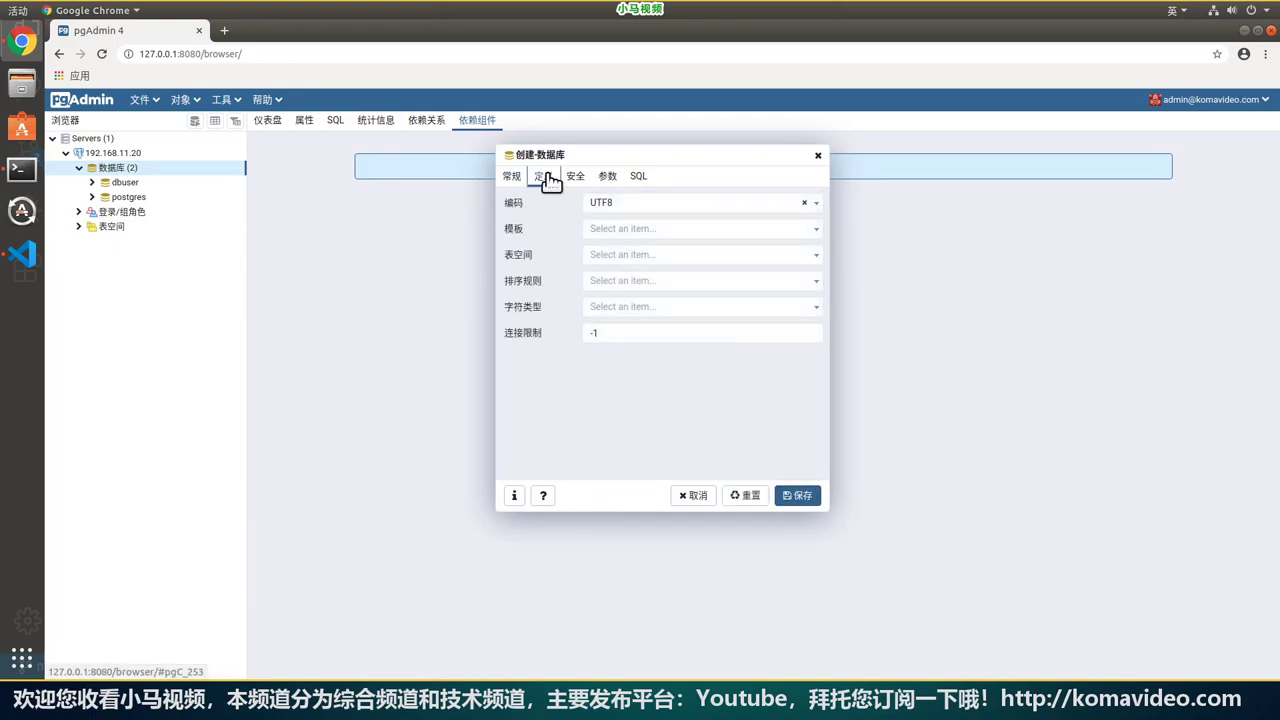
left_click(516, 180)
left_click(707, 272)
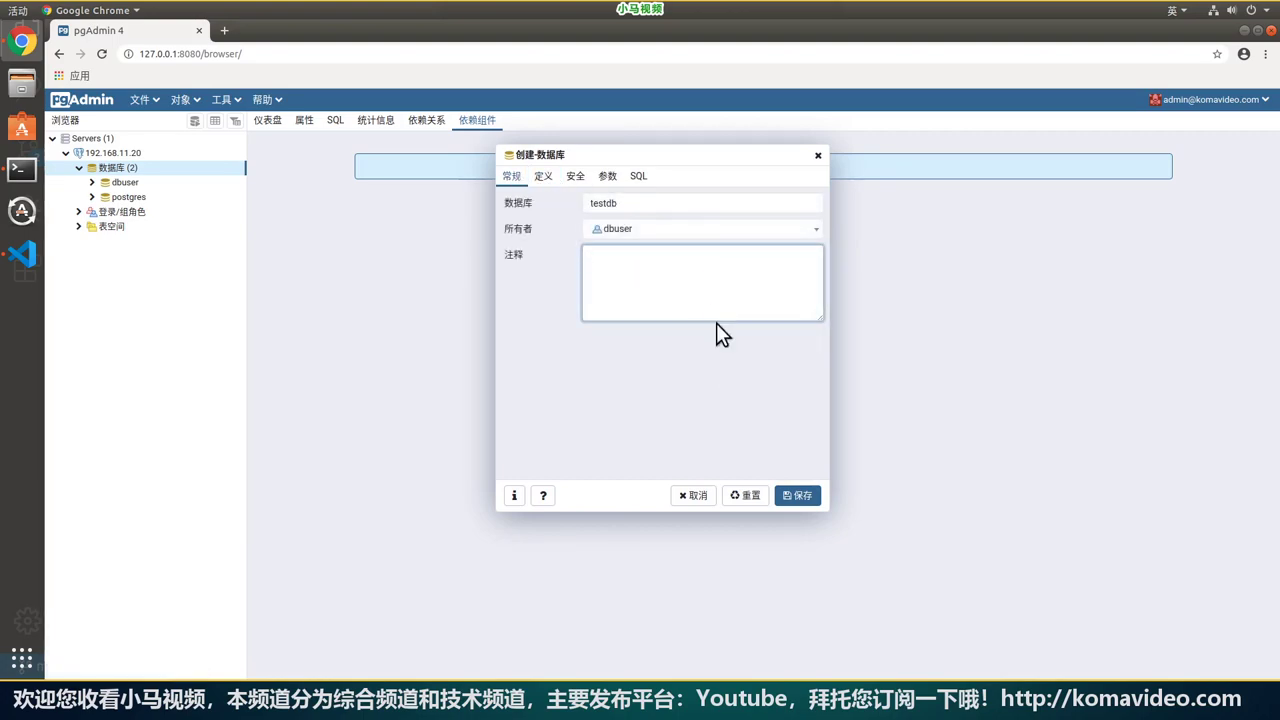
left_click(790, 497)
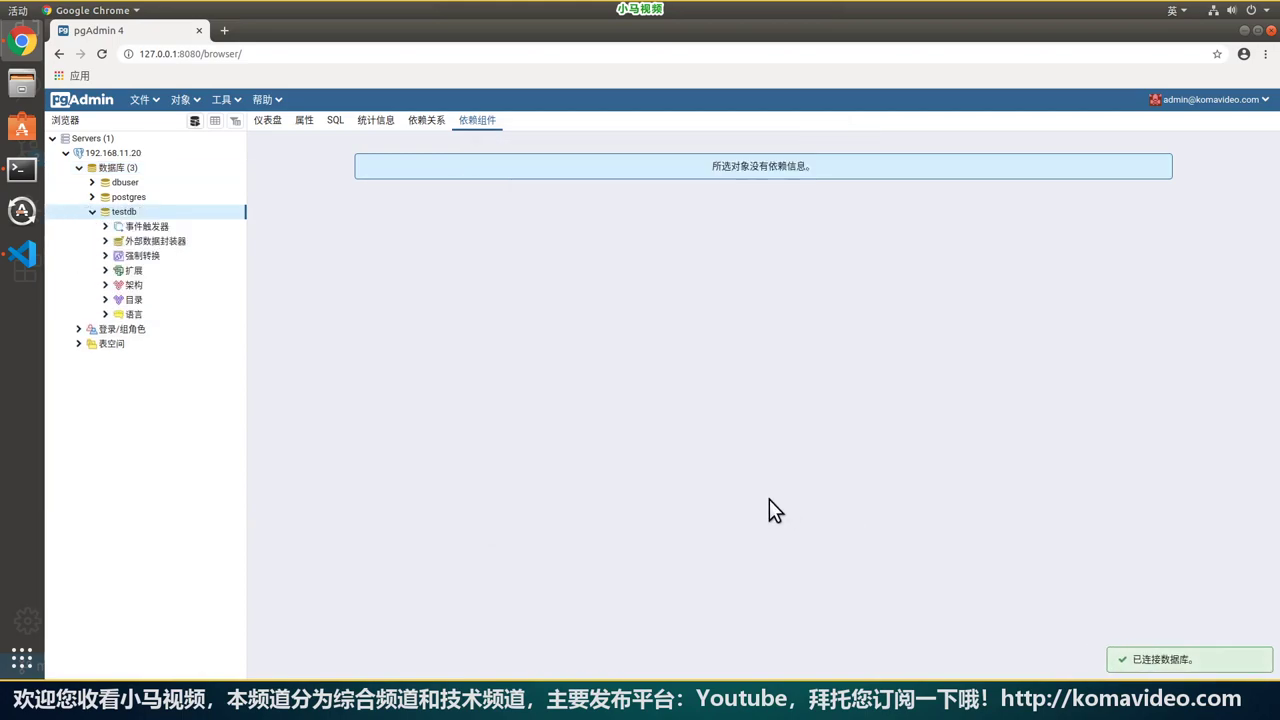
Review testdb's dashboard, properties, CREATE DATABASE script and statistics.
right_click(112, 213)
left_click(389, 212)
left_click(268, 121)
left_click(305, 121)
left_click(270, 121)
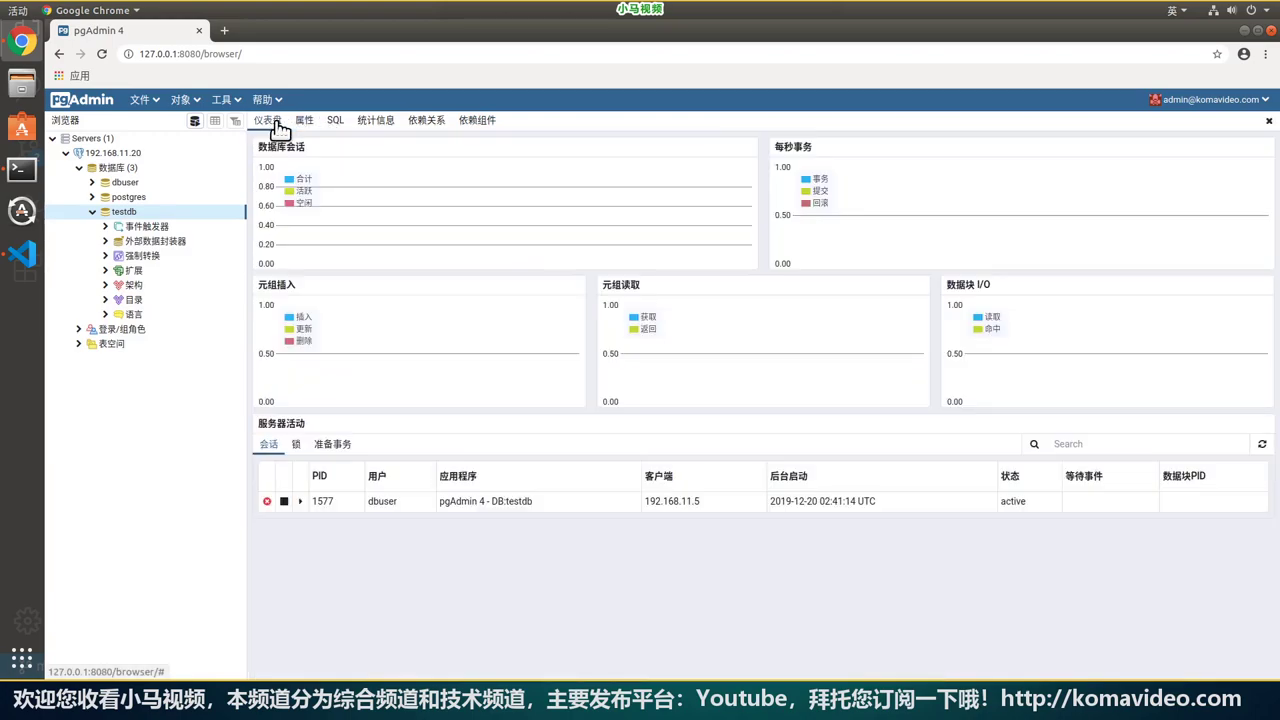
left_click(335, 121)
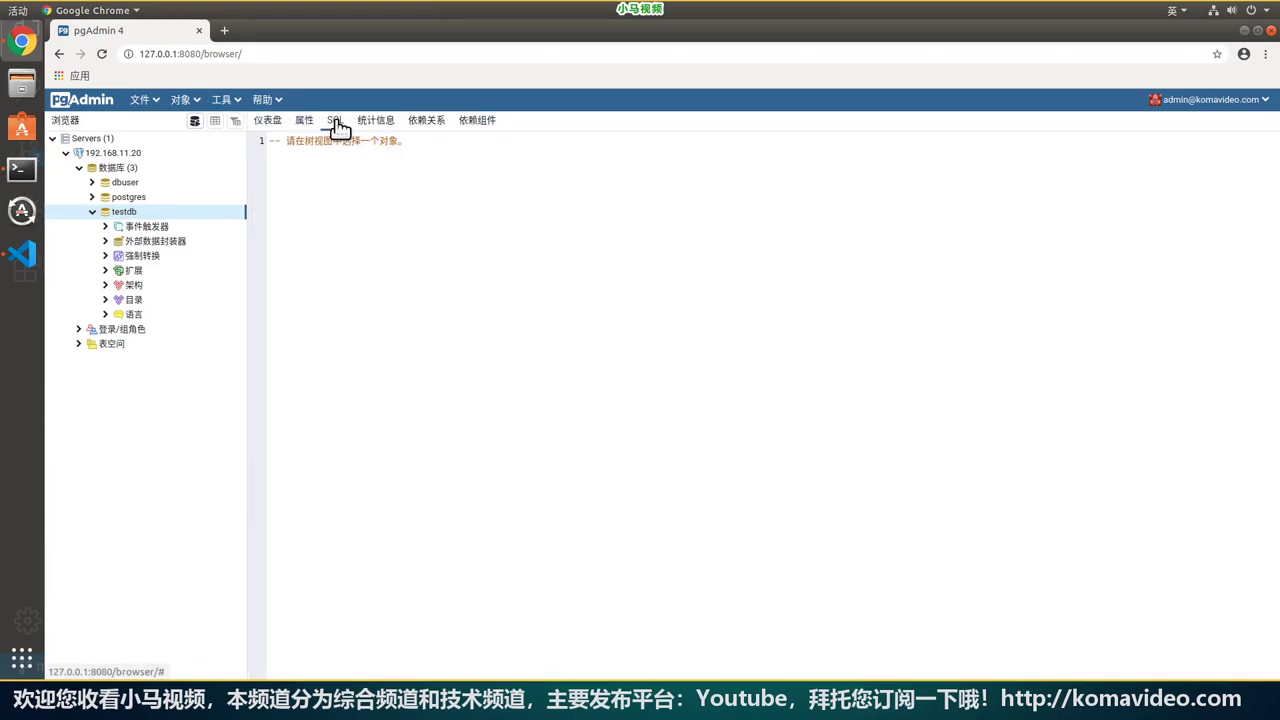
left_click(376, 121)
left_click(335, 121)
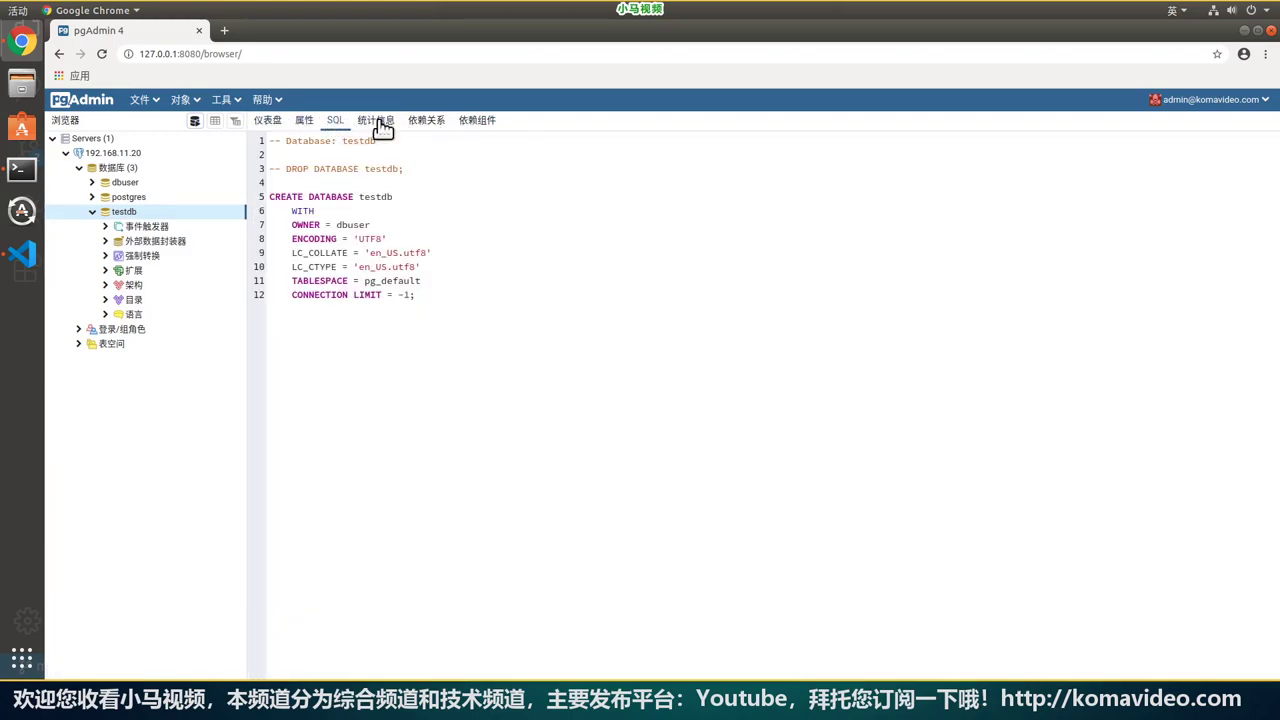
Check testdb's dependencies and statistics, then expand Schemas > public to show its Tables.
left_click_drag(546, 414, 313, 187)
left_click(517, 249)
left_click(420, 122)
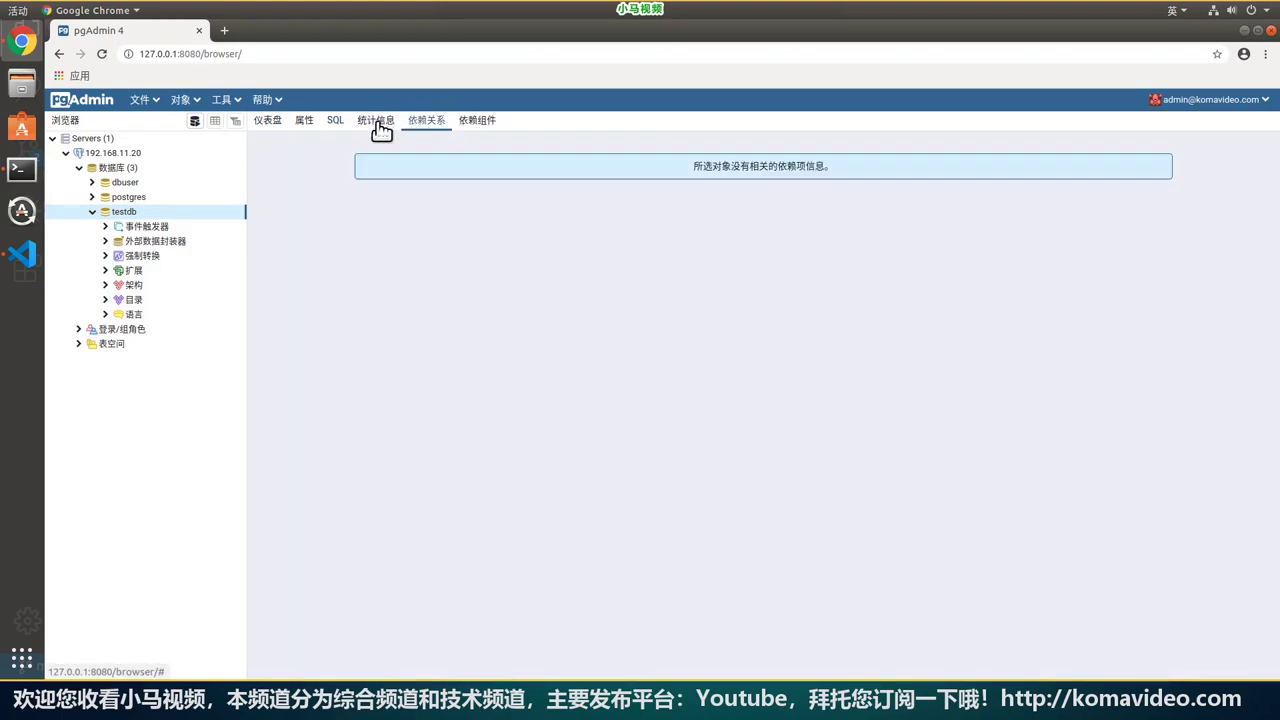
left_click(376, 121)
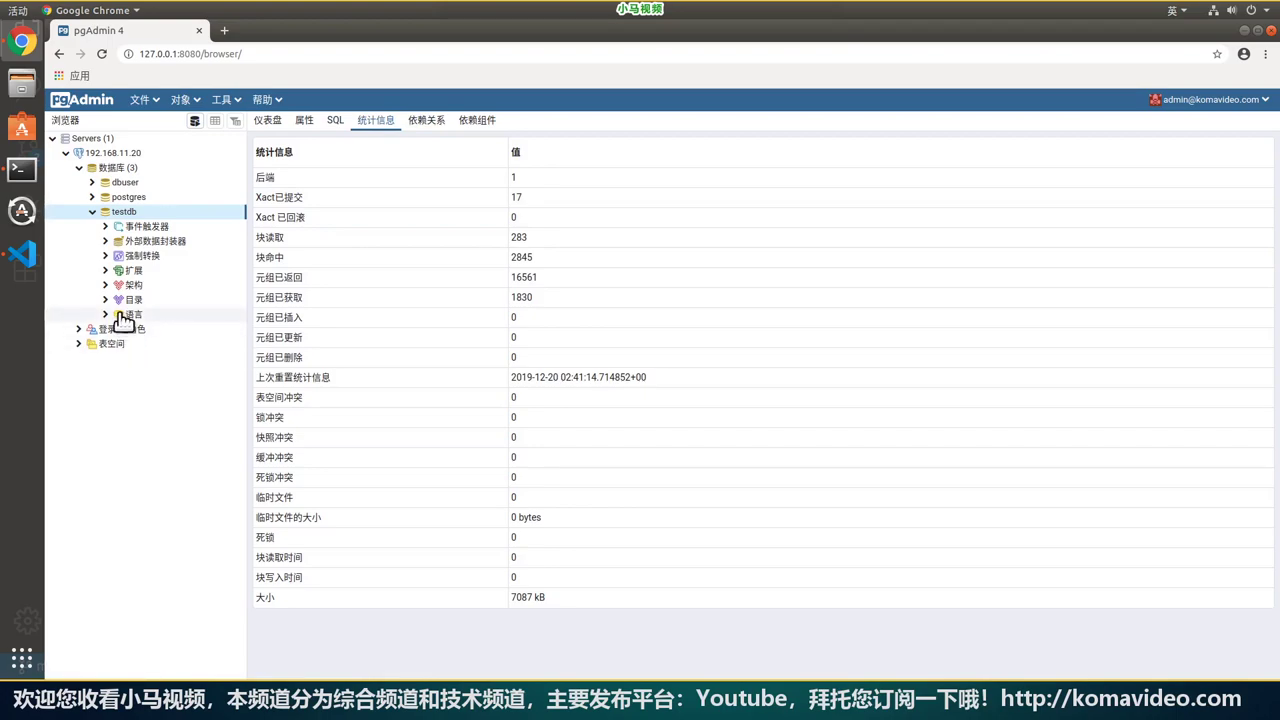
left_click(106, 286)
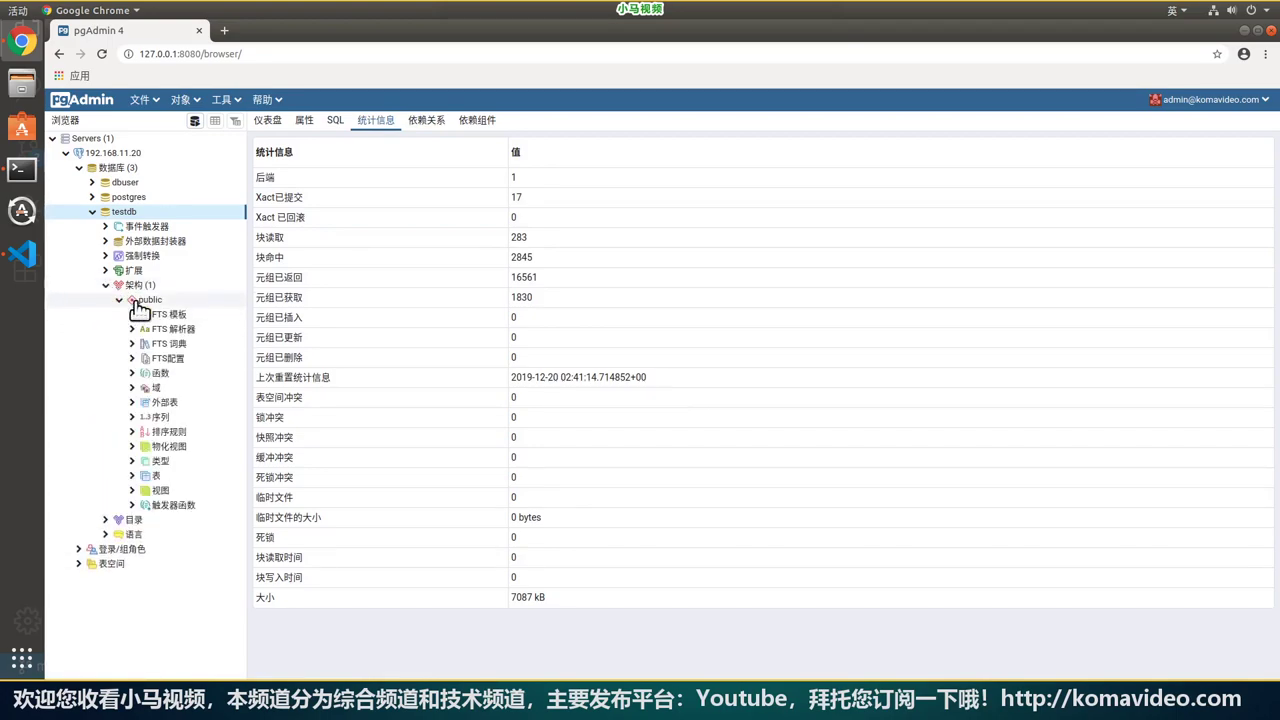
left_click(158, 478)
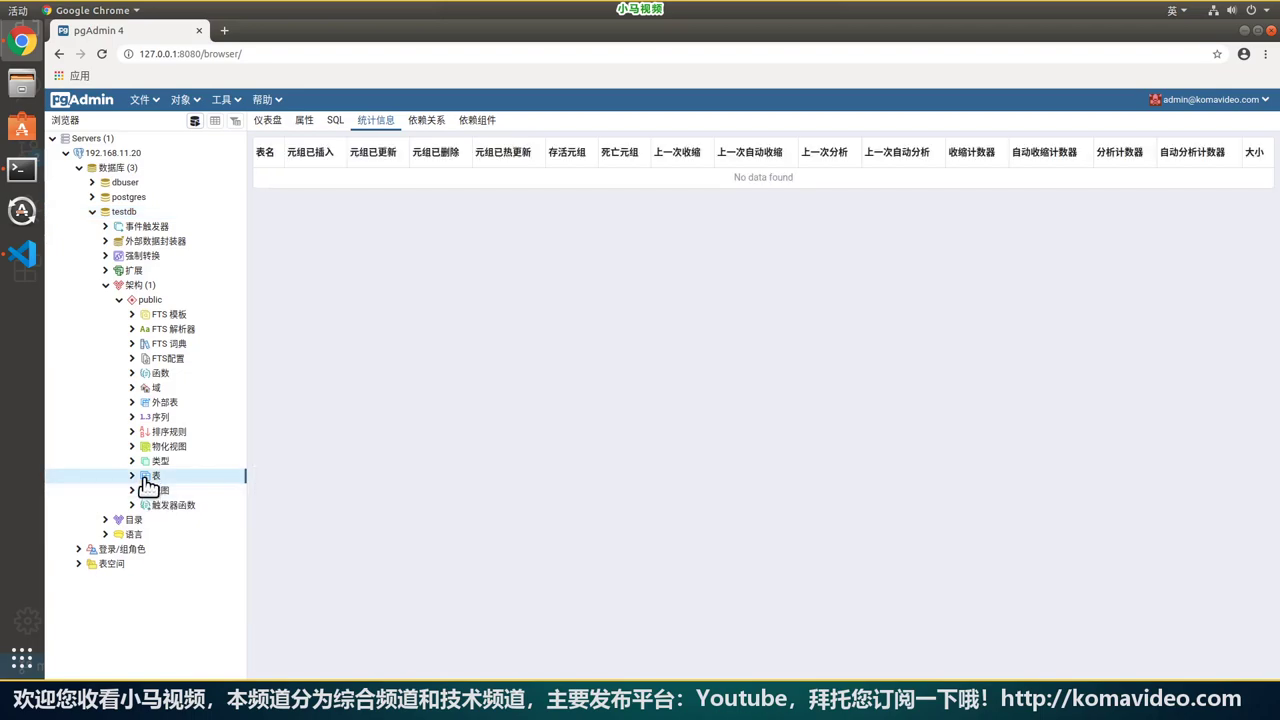
Start a new table named users in the pg_default tablespace.
right_click(151, 474)
mouse_move(192, 488)
left_click(326, 486)
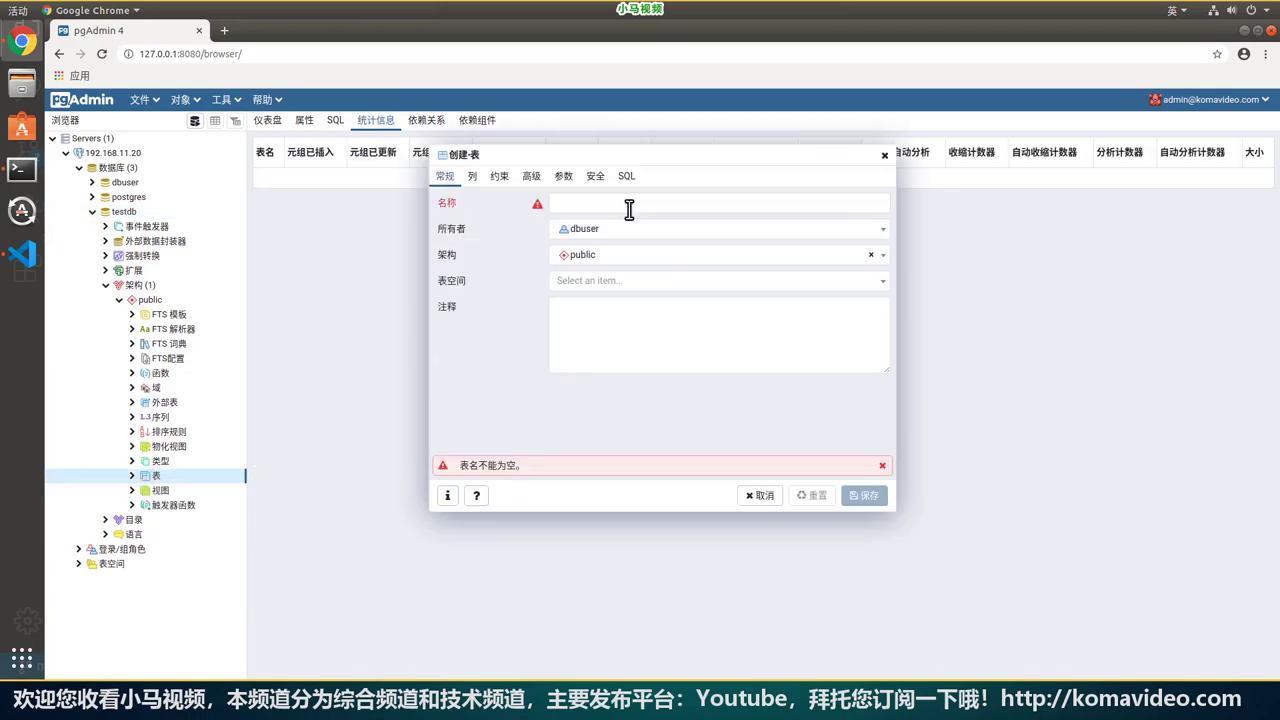
left_click(712, 202)
type("users")
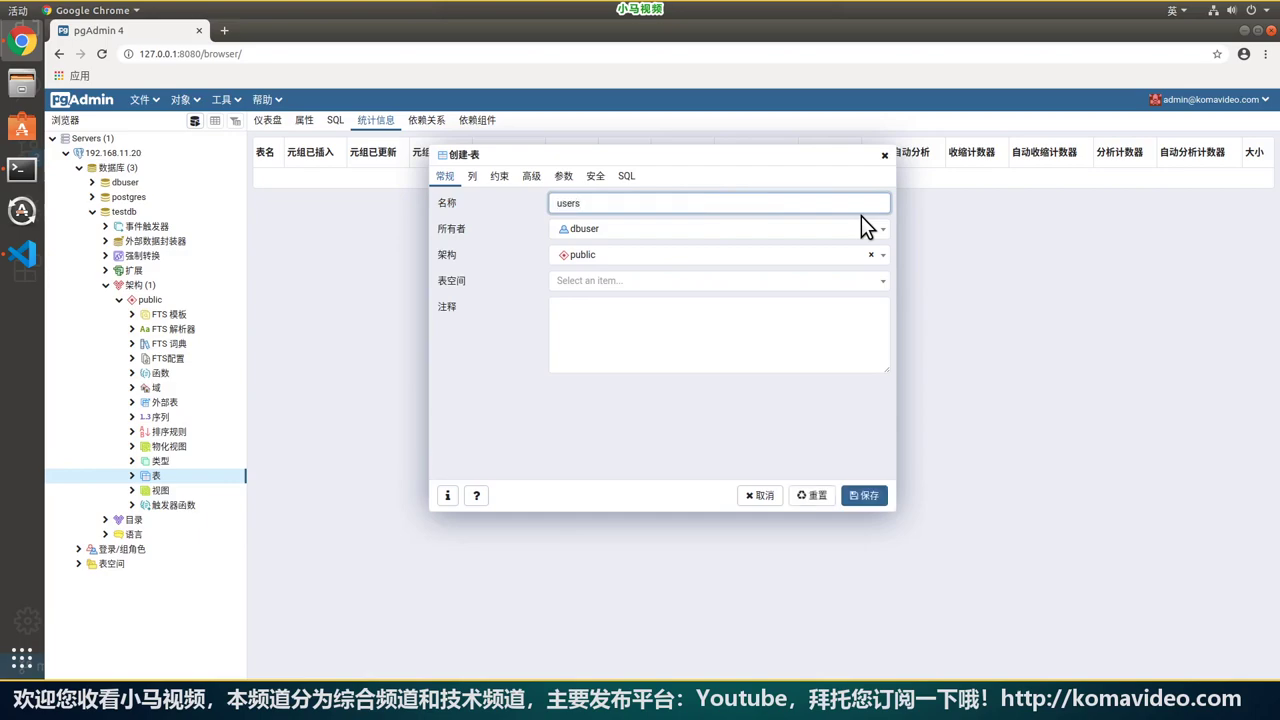
left_click(840, 283)
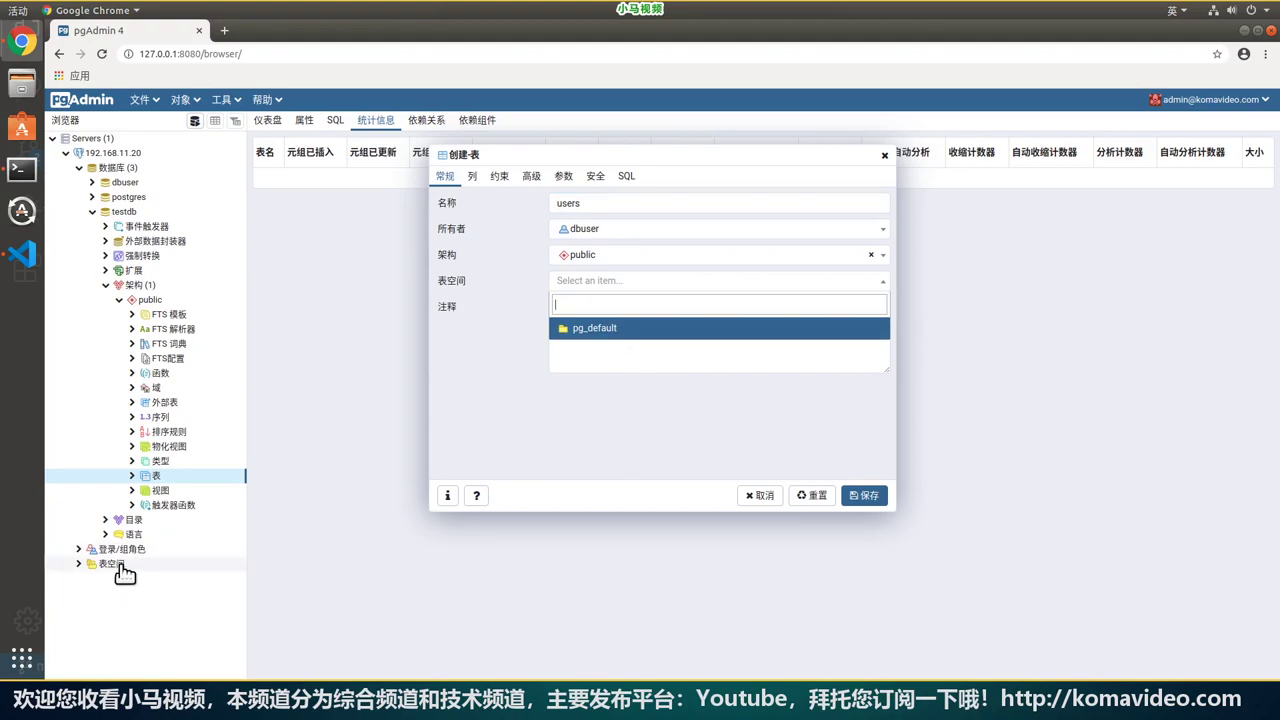
left_click(617, 331)
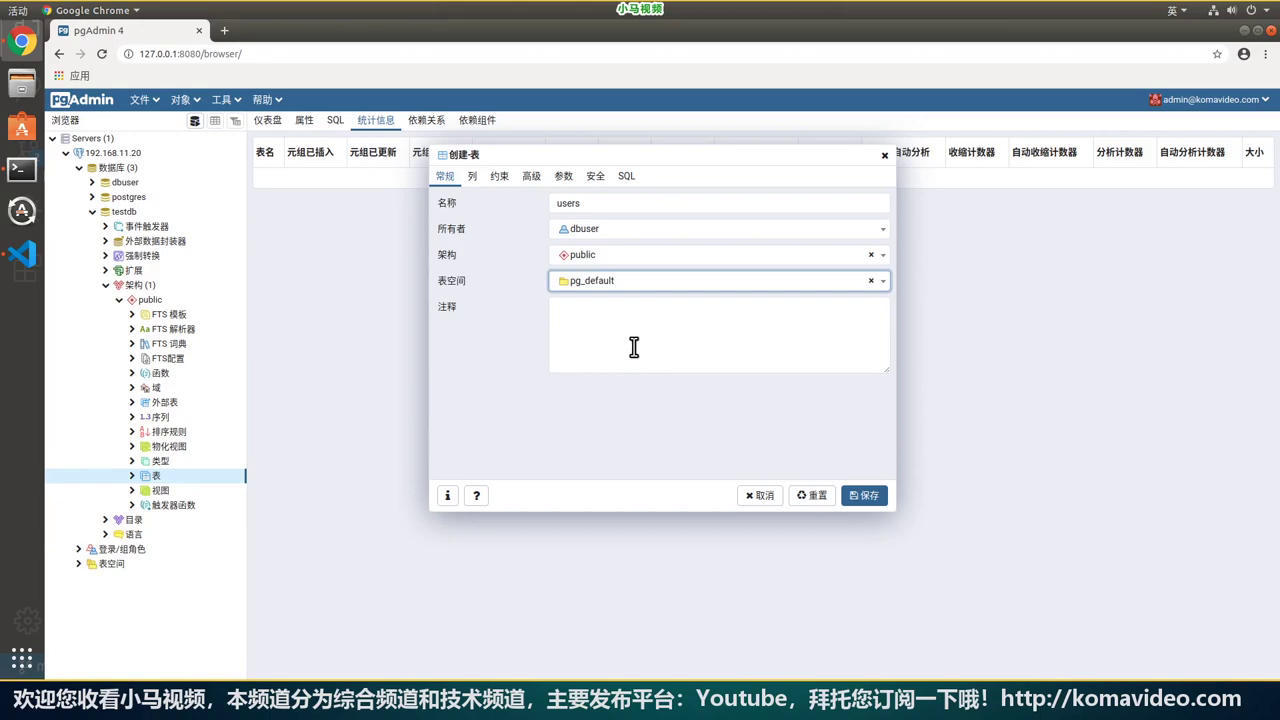
Add an oid column of type oid and make it the primary key.
left_click(472, 176)
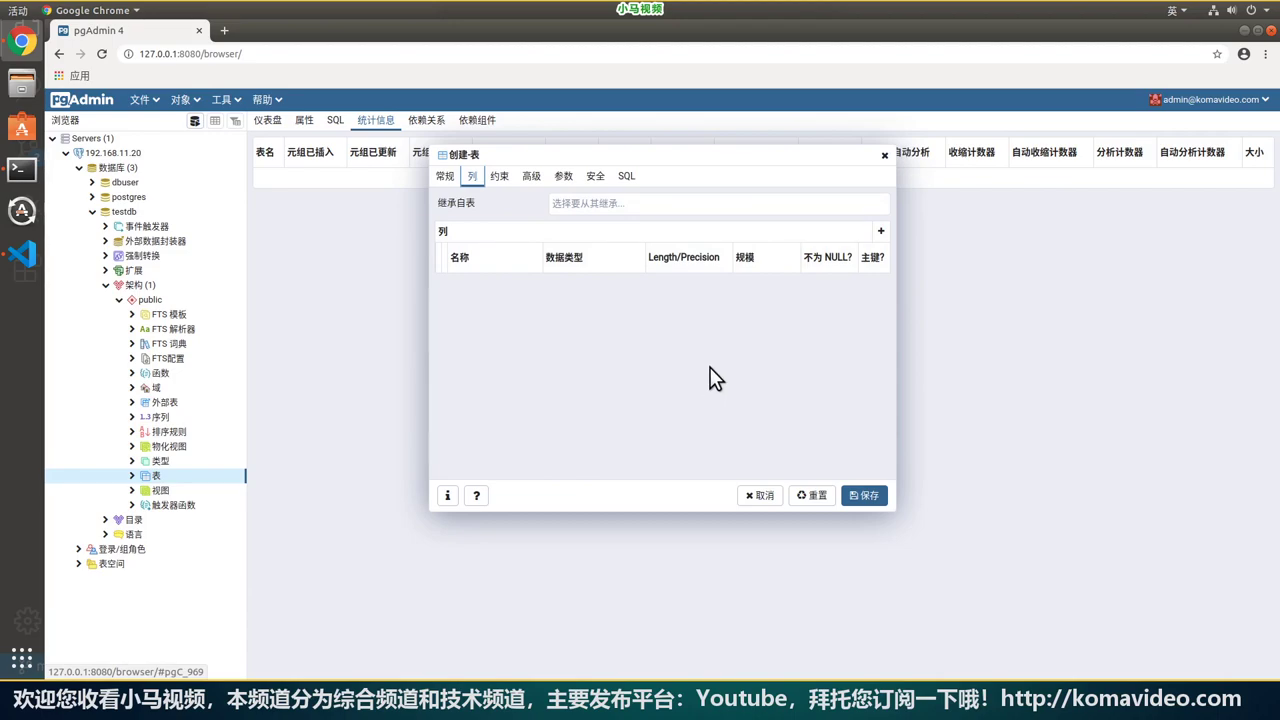
left_click(882, 232)
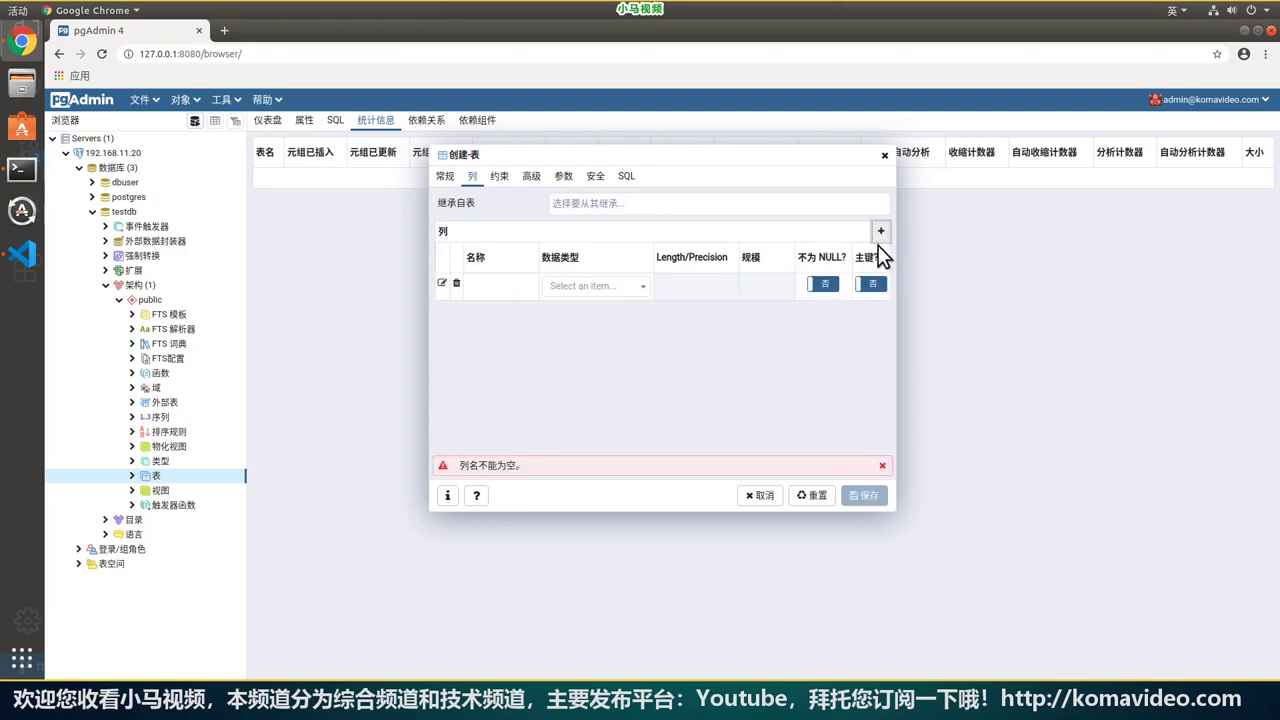
left_click(514, 291)
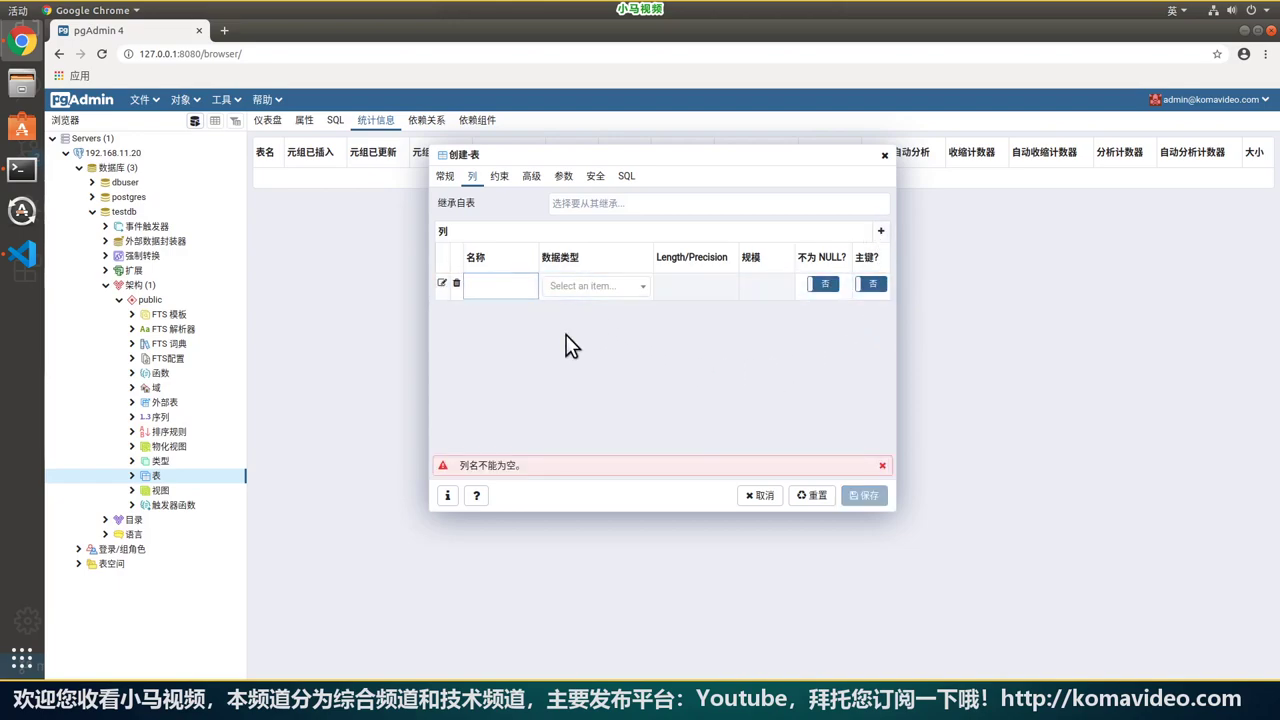
type("uid")
type("oid")
left_click(566, 344)
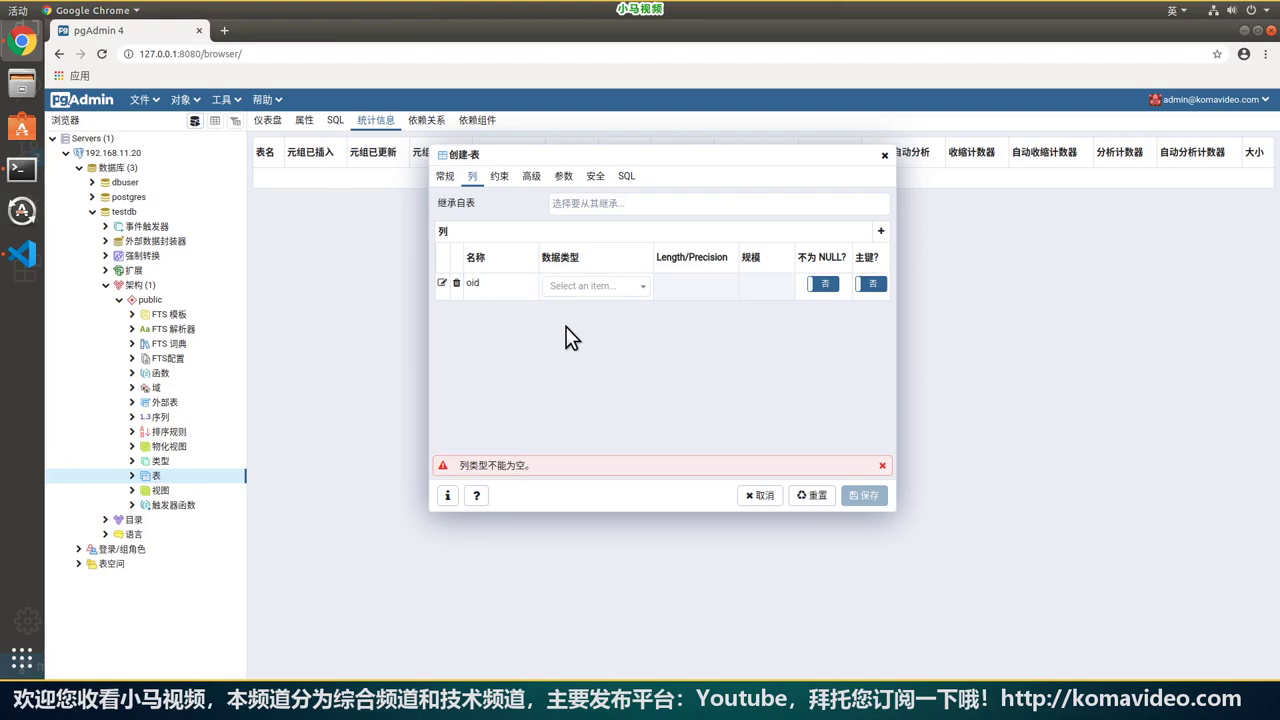
left_click(645, 297)
scroll(640, 390, "down", 5)
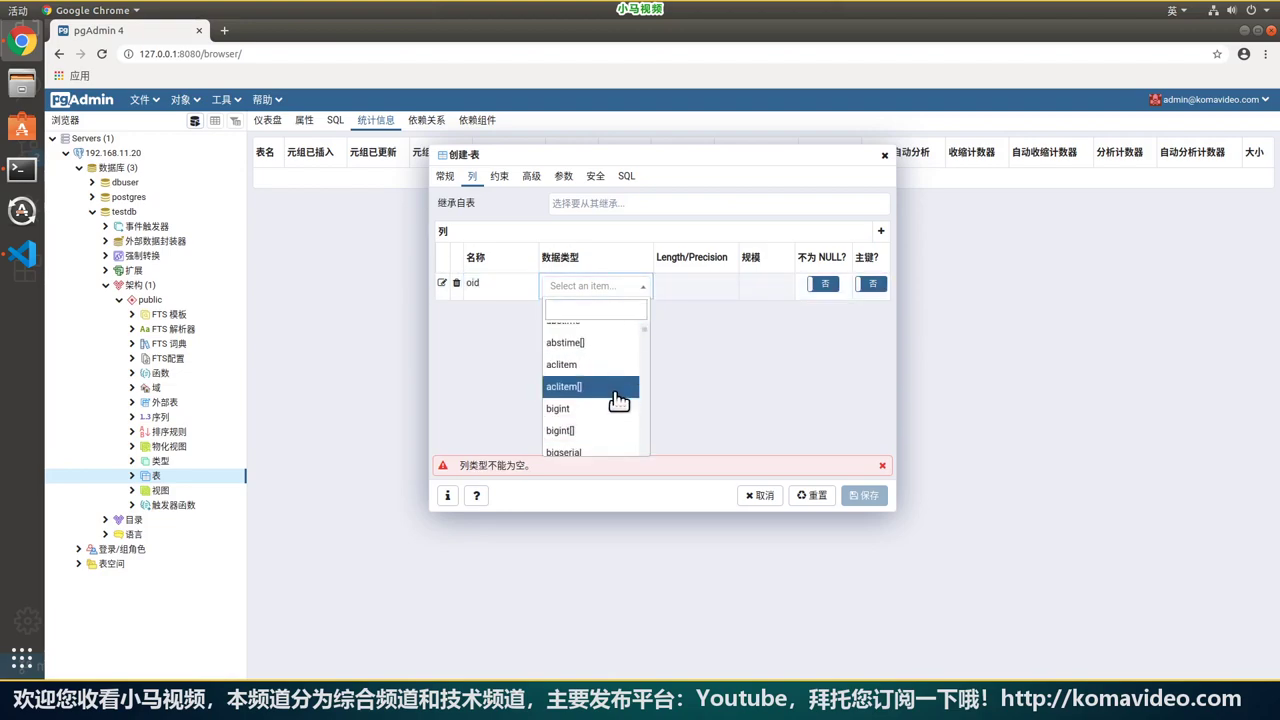
left_click(607, 297)
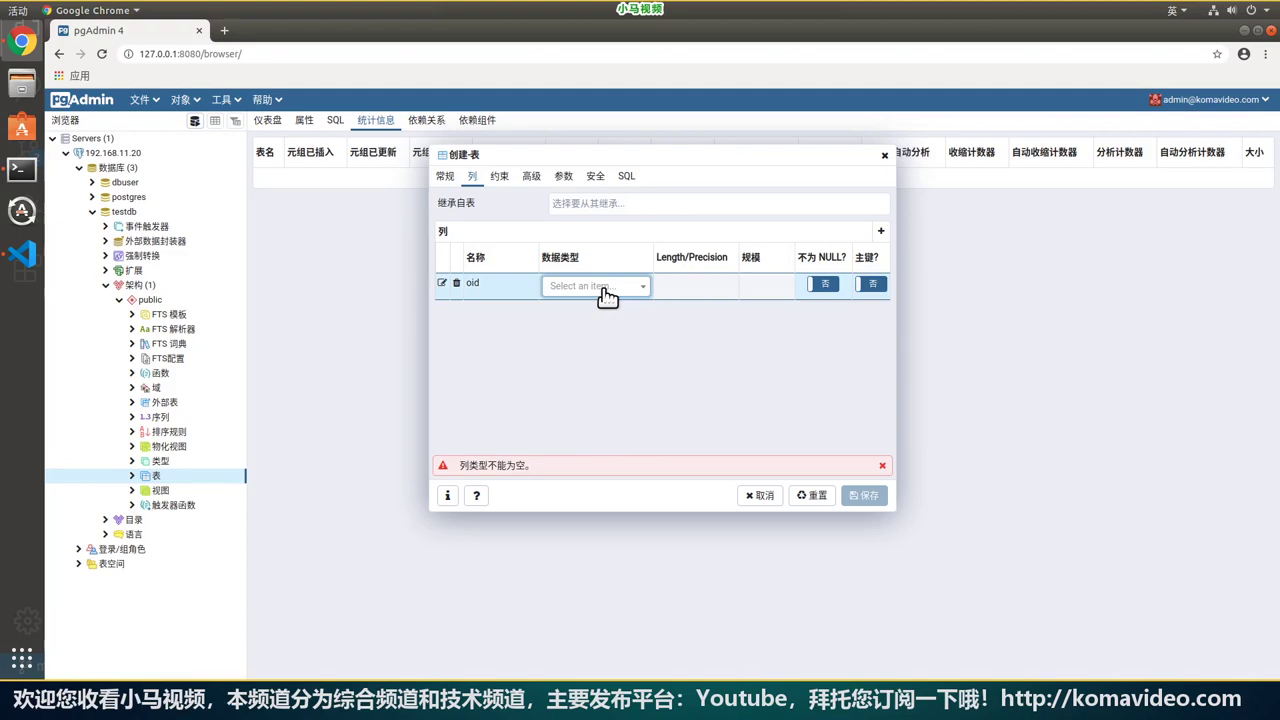
left_click(607, 296)
type("oid")
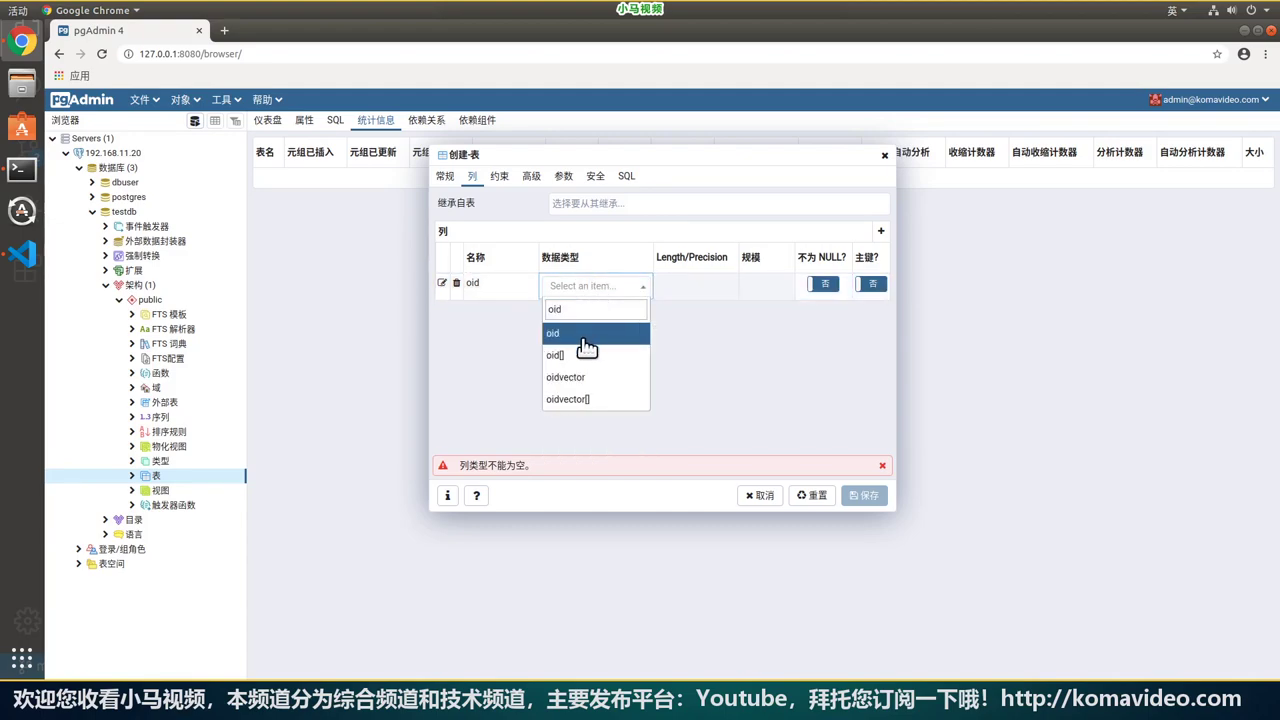
key("Return")
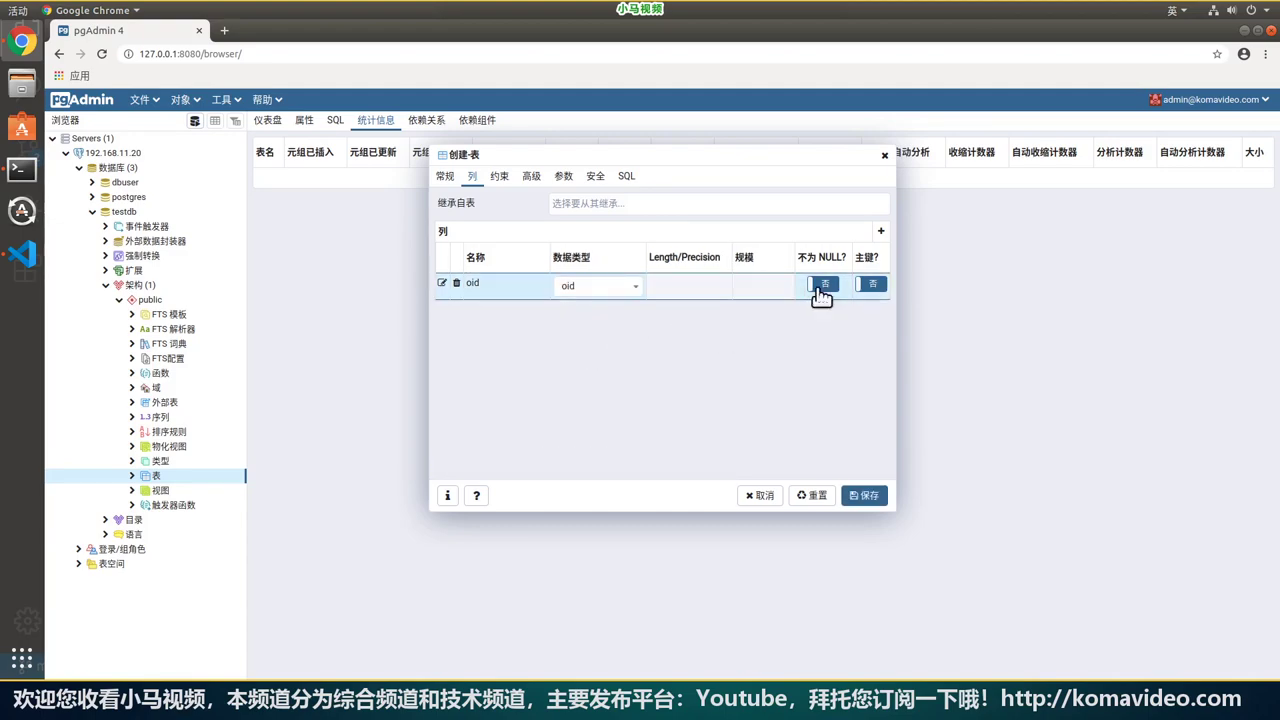
left_click(830, 300)
left_click(830, 290)
left_click(870, 285)
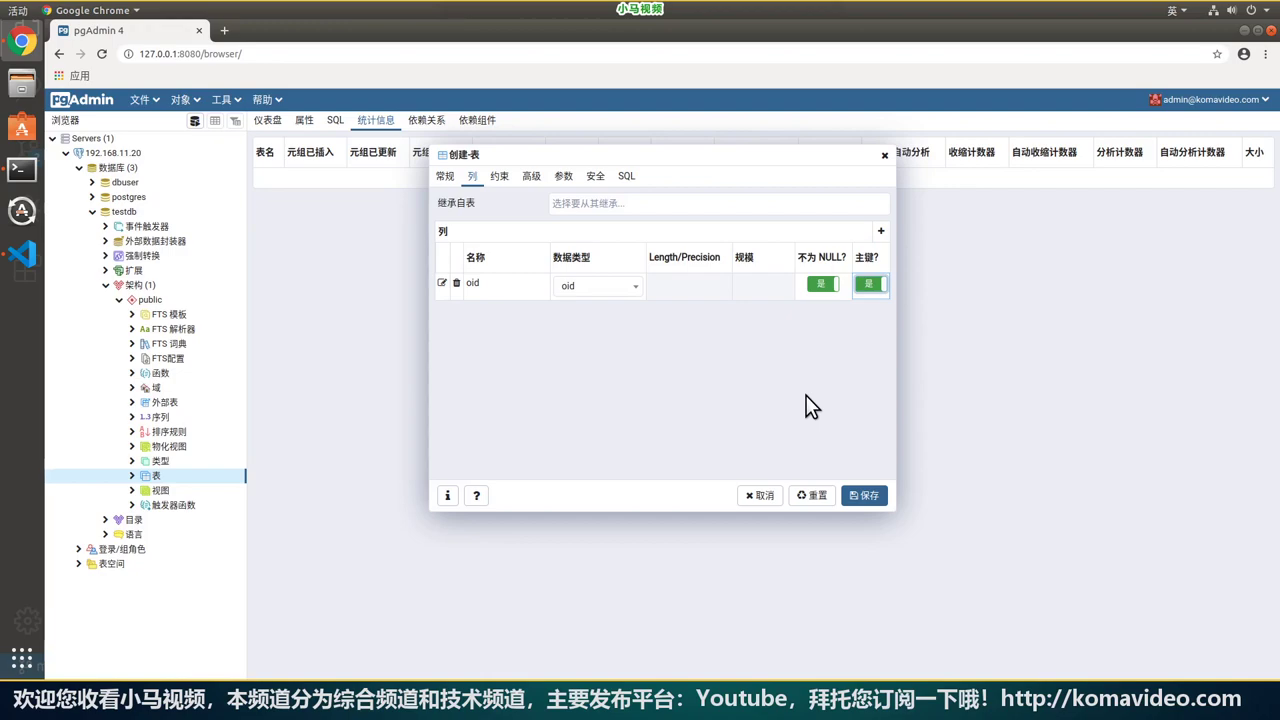
Add a not-null name column of type character varying, length 255.
left_click(882, 232)
type("name")
left_click(630, 314)
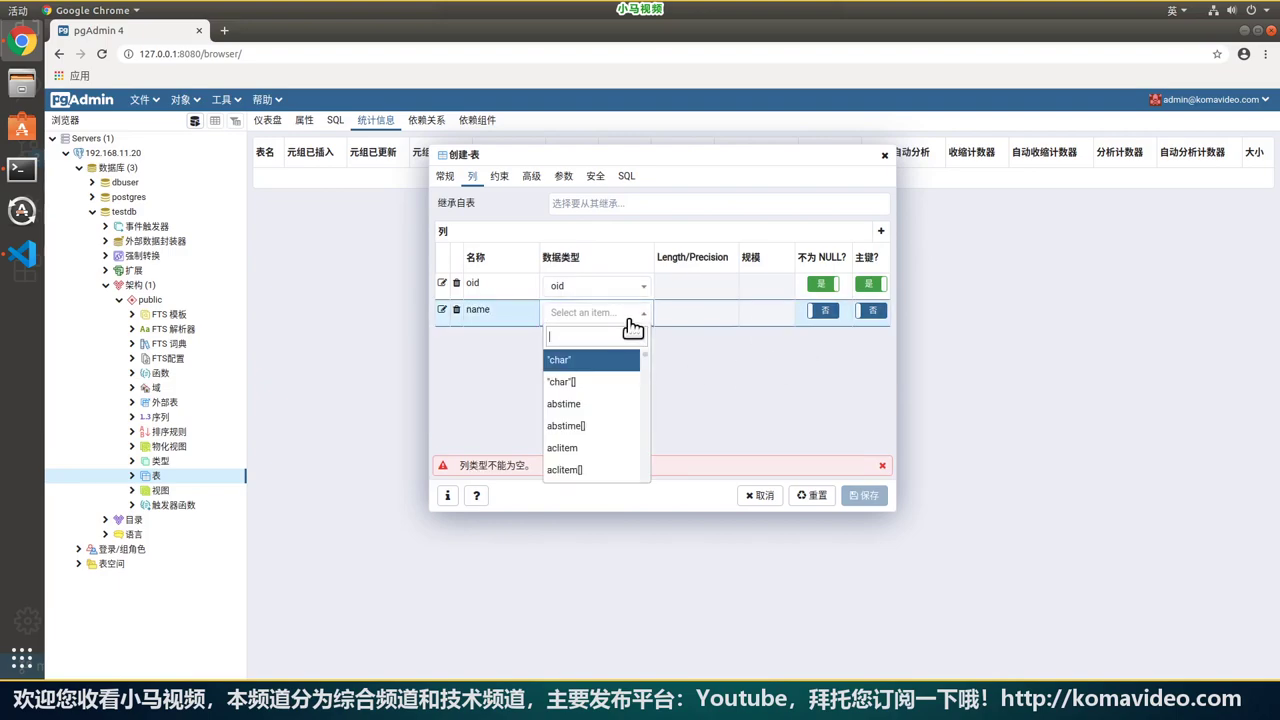
type("char")
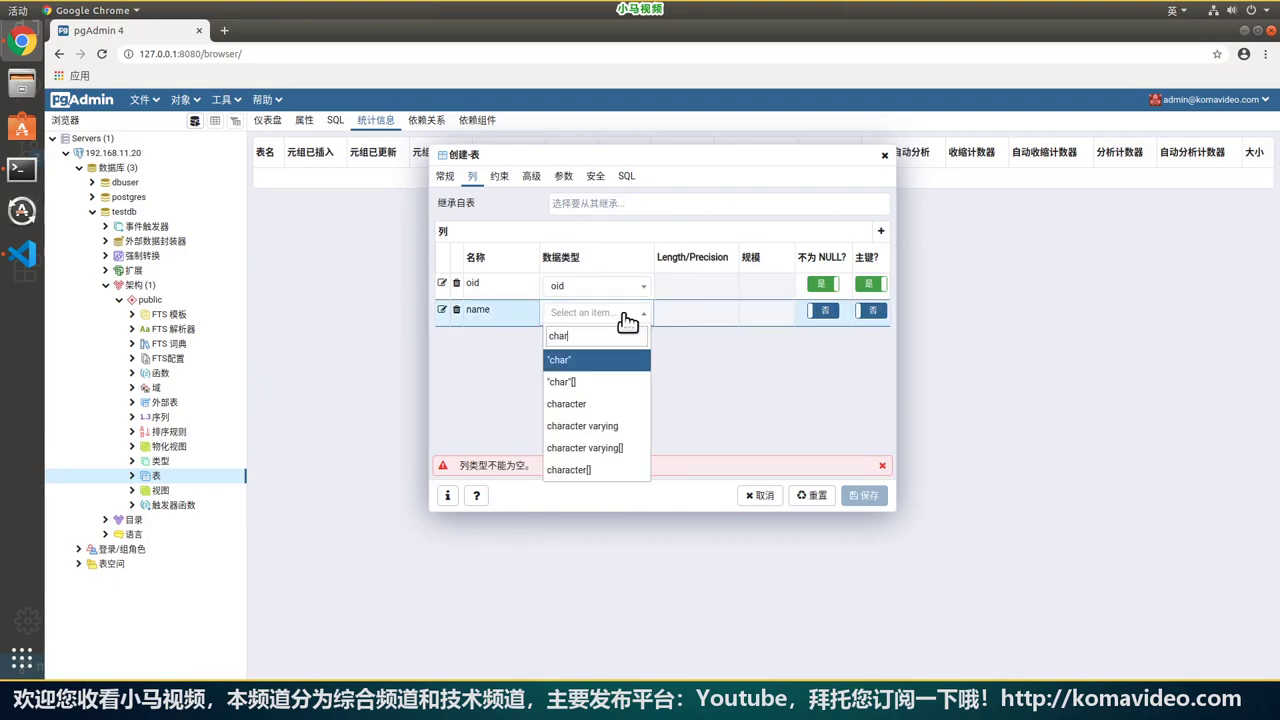
left_click(605, 427)
left_click(692, 315)
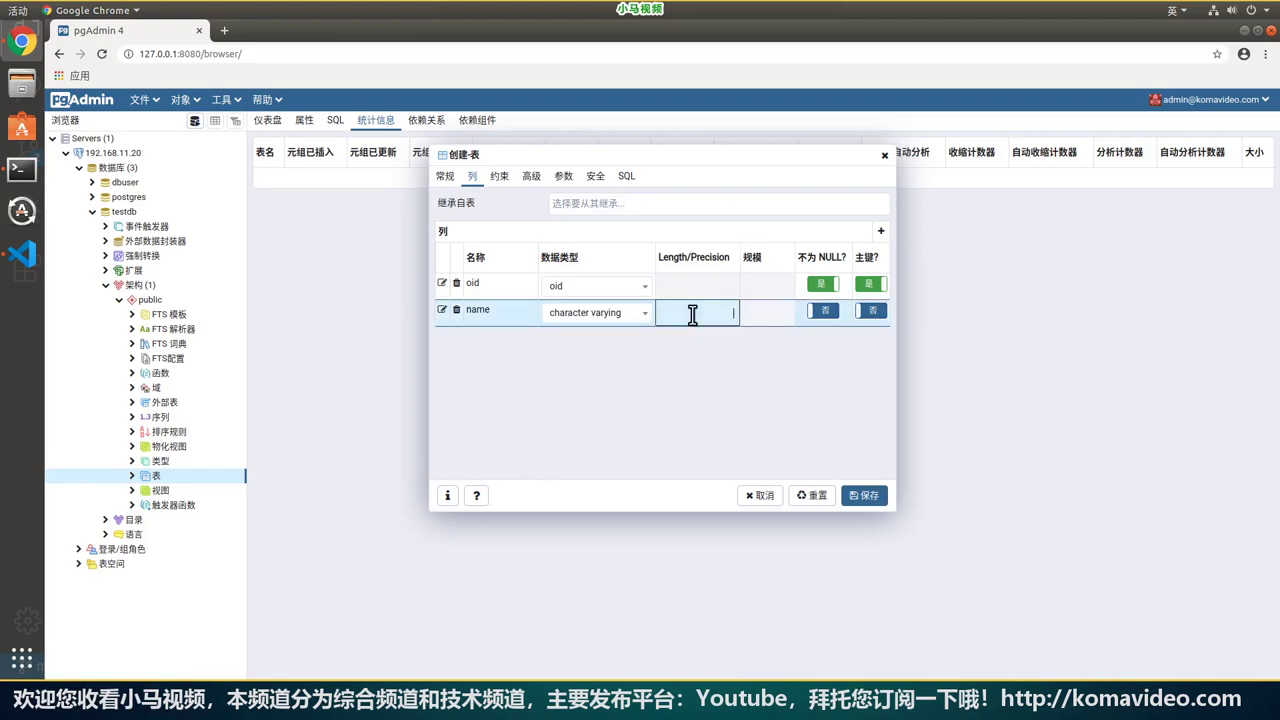
type("255")
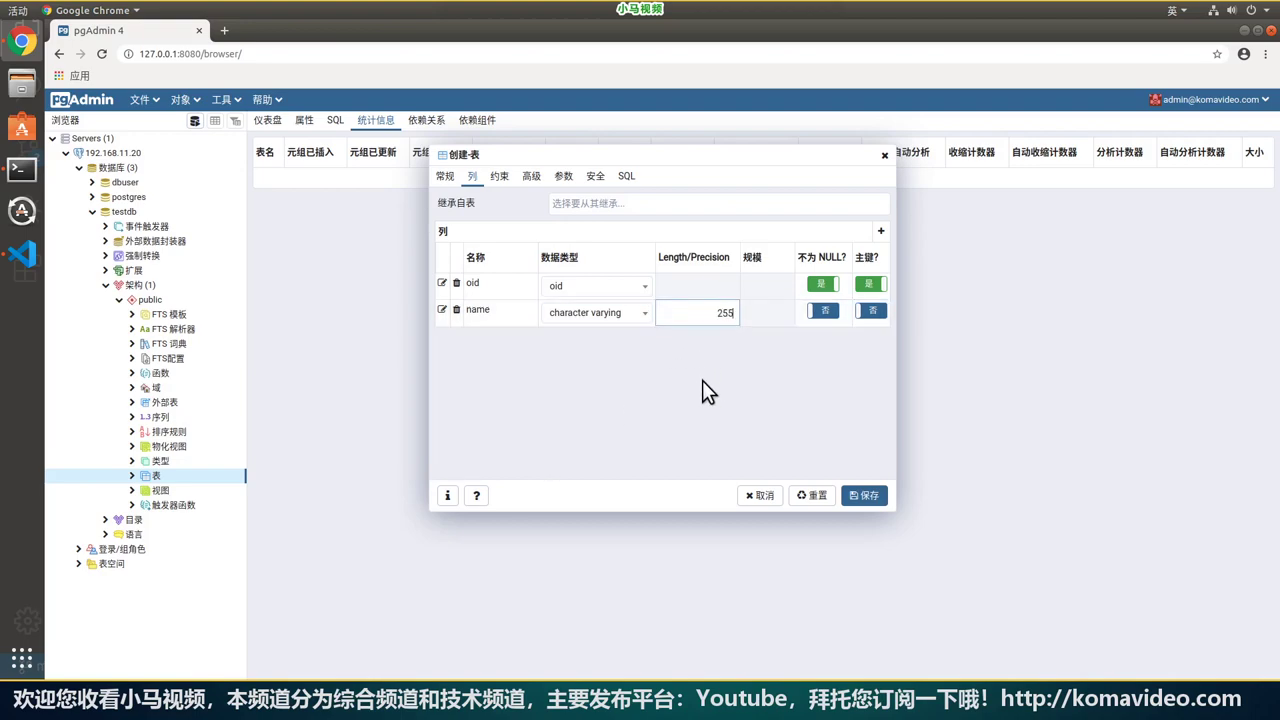
left_click(702, 380)
left_click(822, 310)
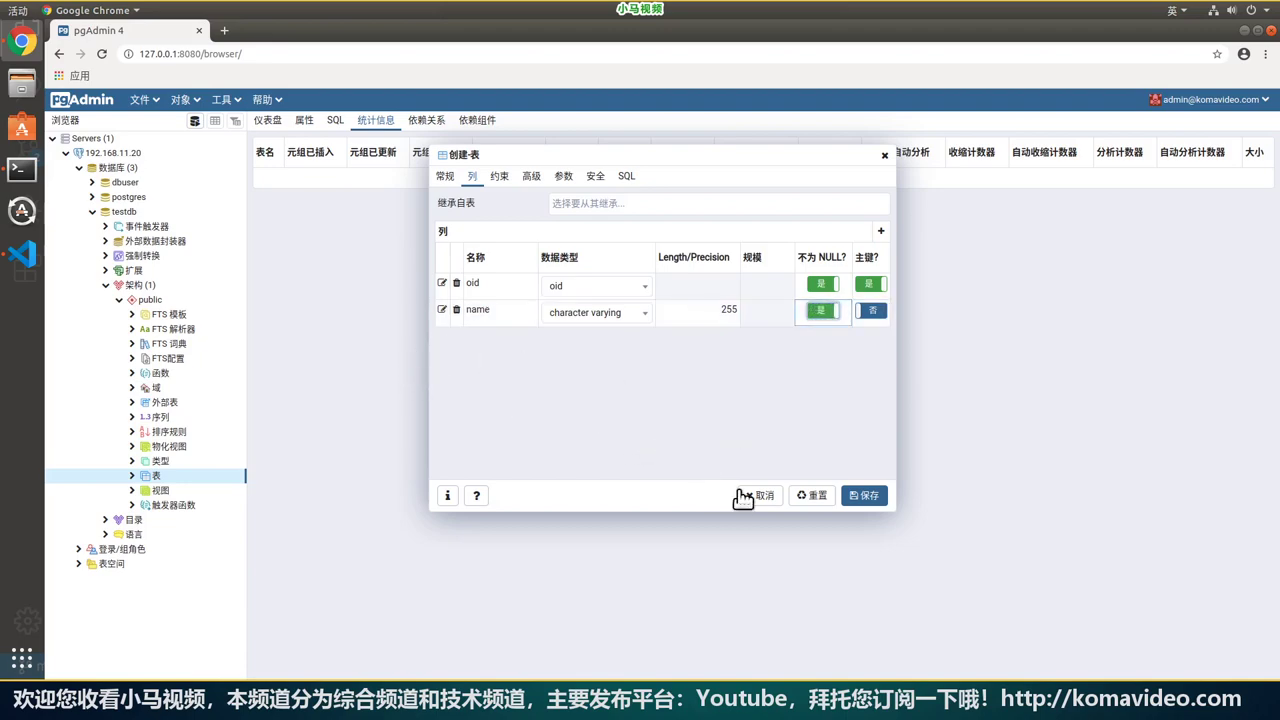
Add an integer age column and save the users table.
left_click(881, 232)
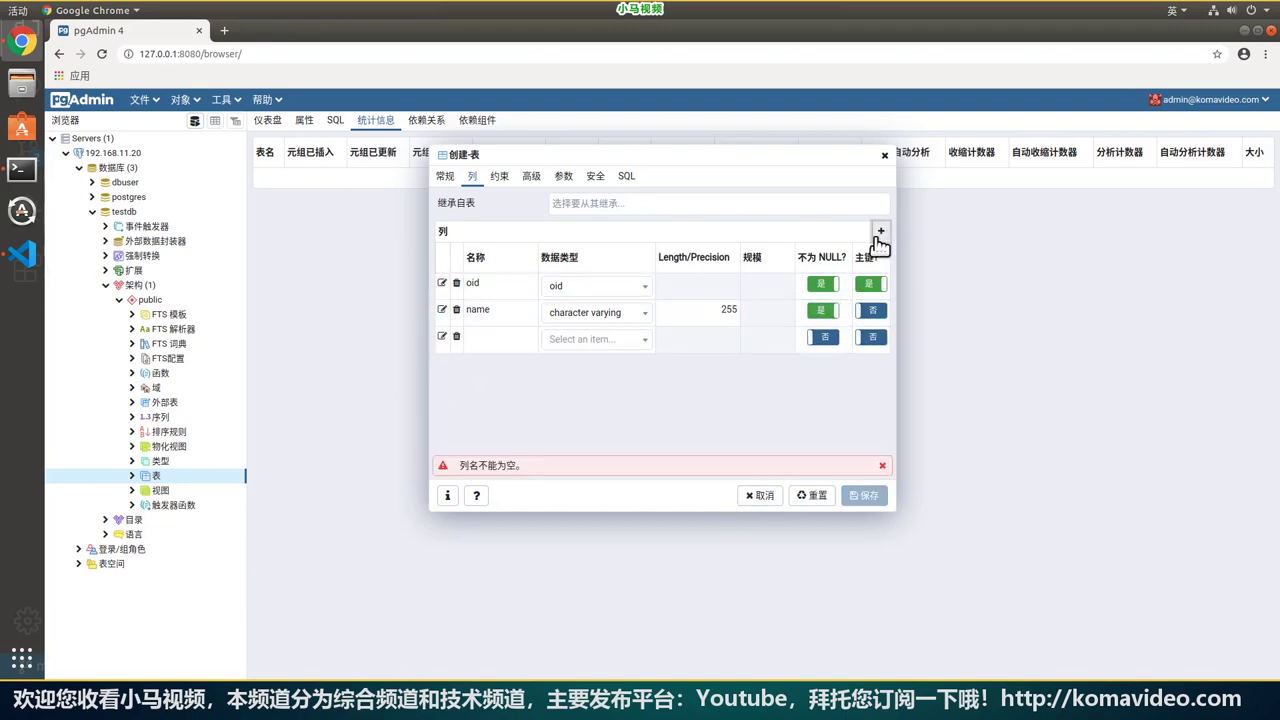
left_click(508, 342)
type("age")
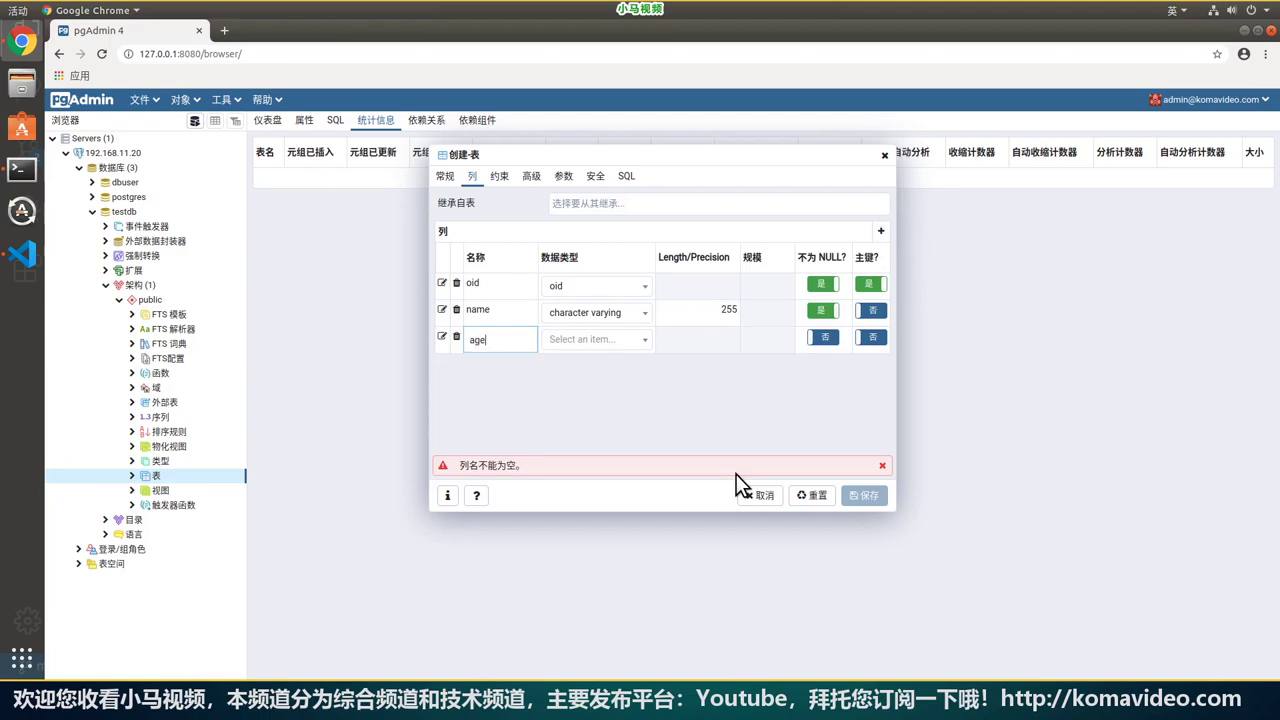
left_click(592, 339)
type("int")
key("BackSpace")
key("BackSpace")
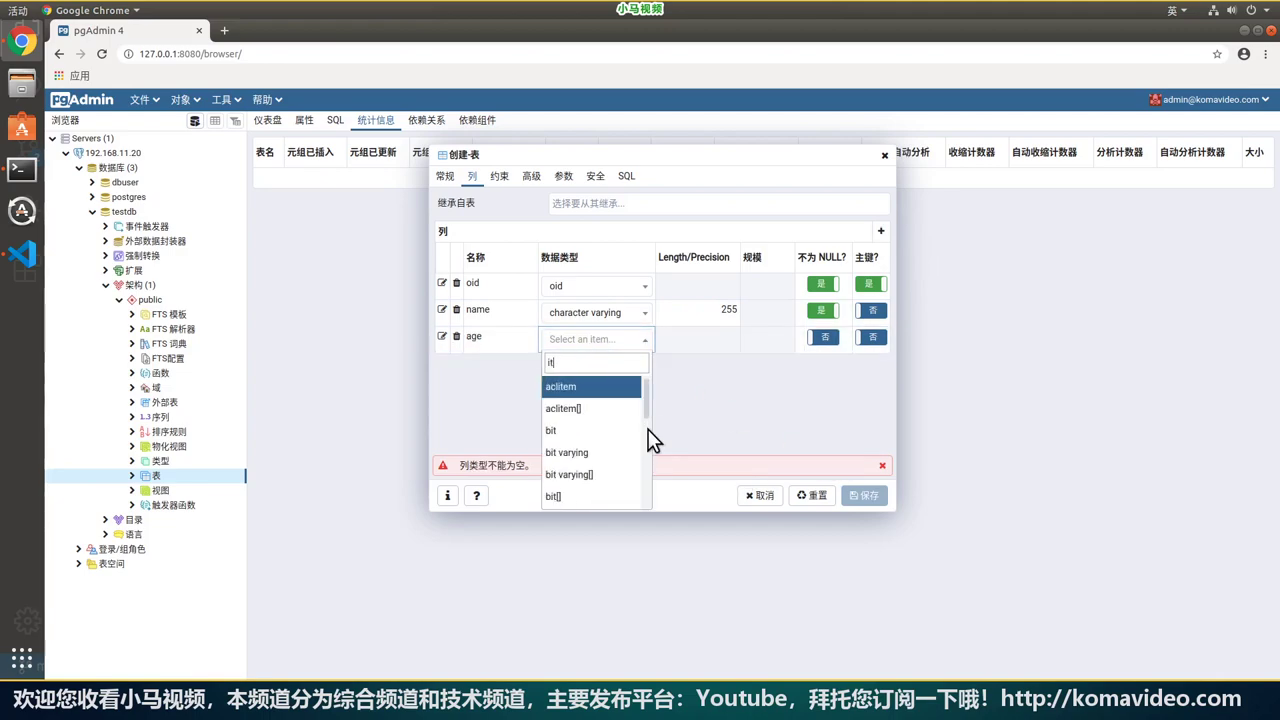
type("nt")
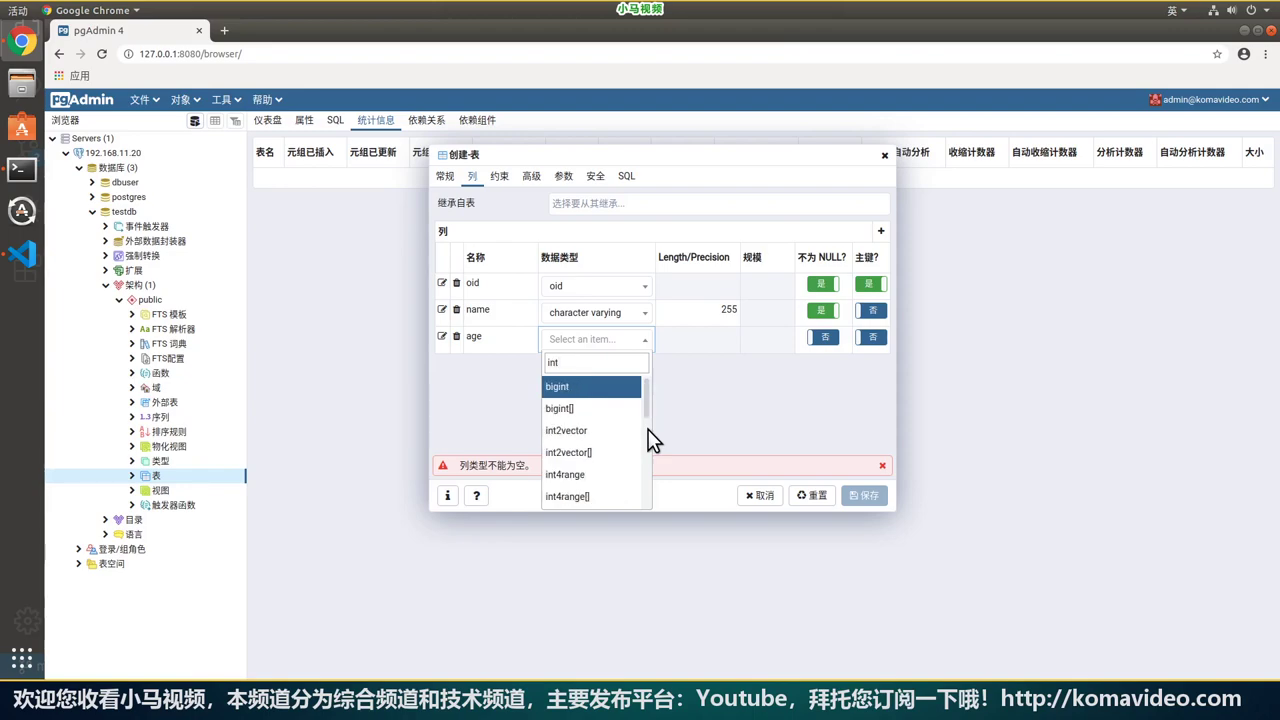
type("eg")
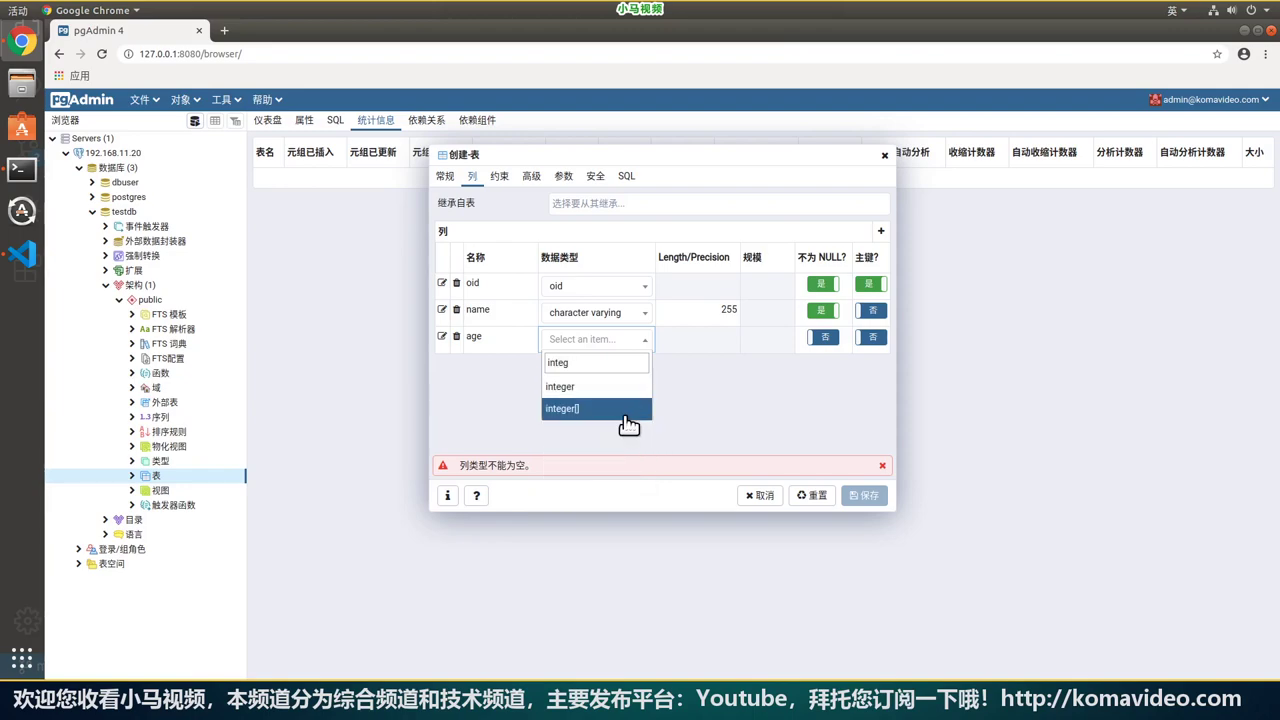
key("Return")
left_click(778, 406)
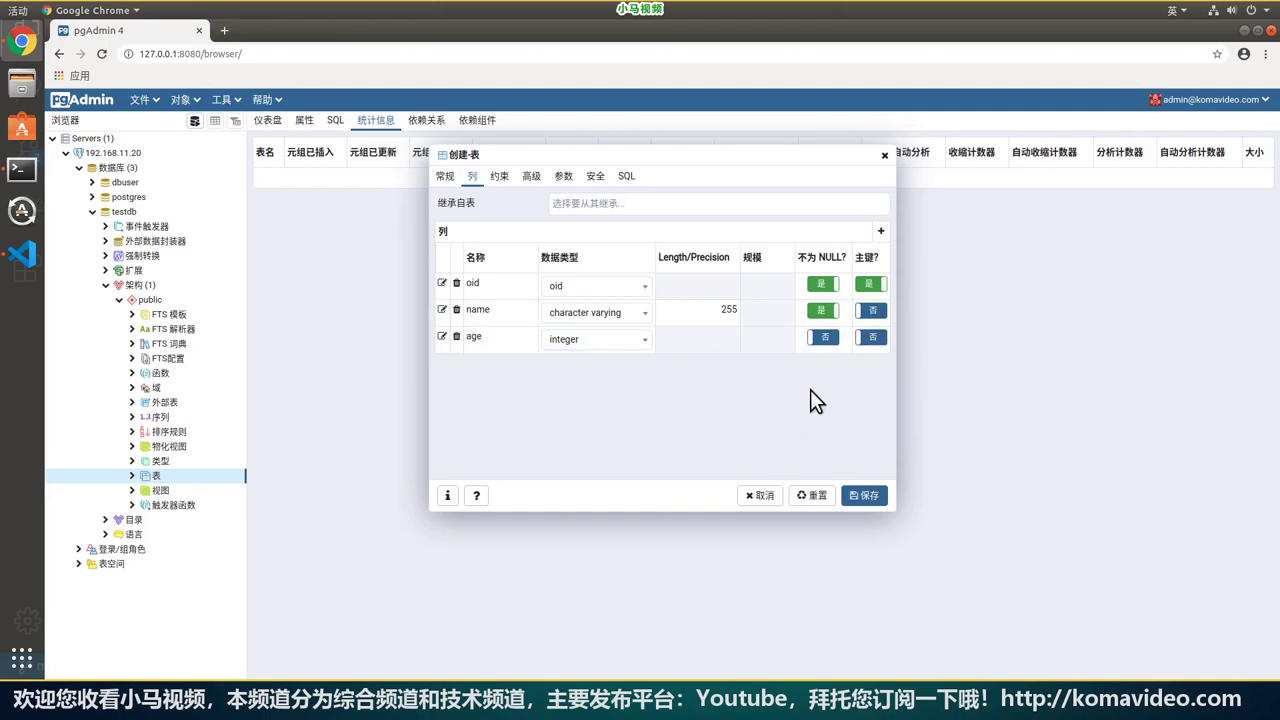
left_click(866, 497)
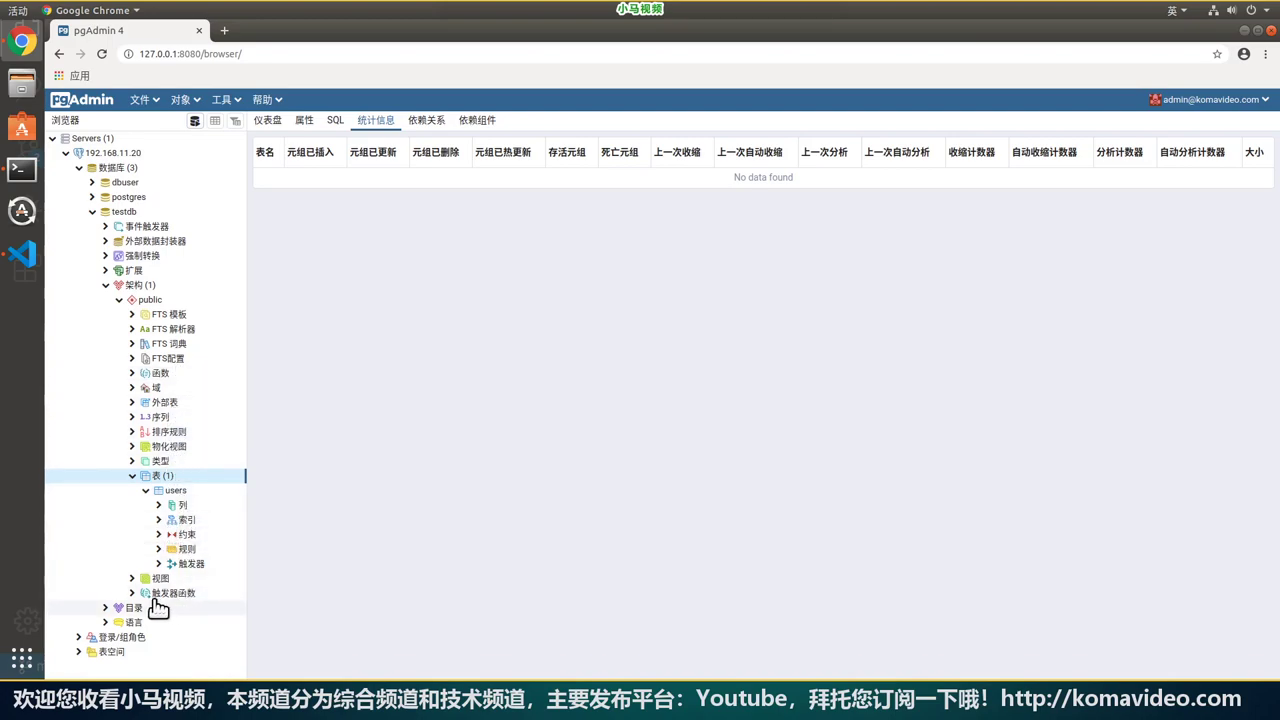
Open all rows of the users table in the data view via View/Edit Data > All Rows.
left_click(172, 492)
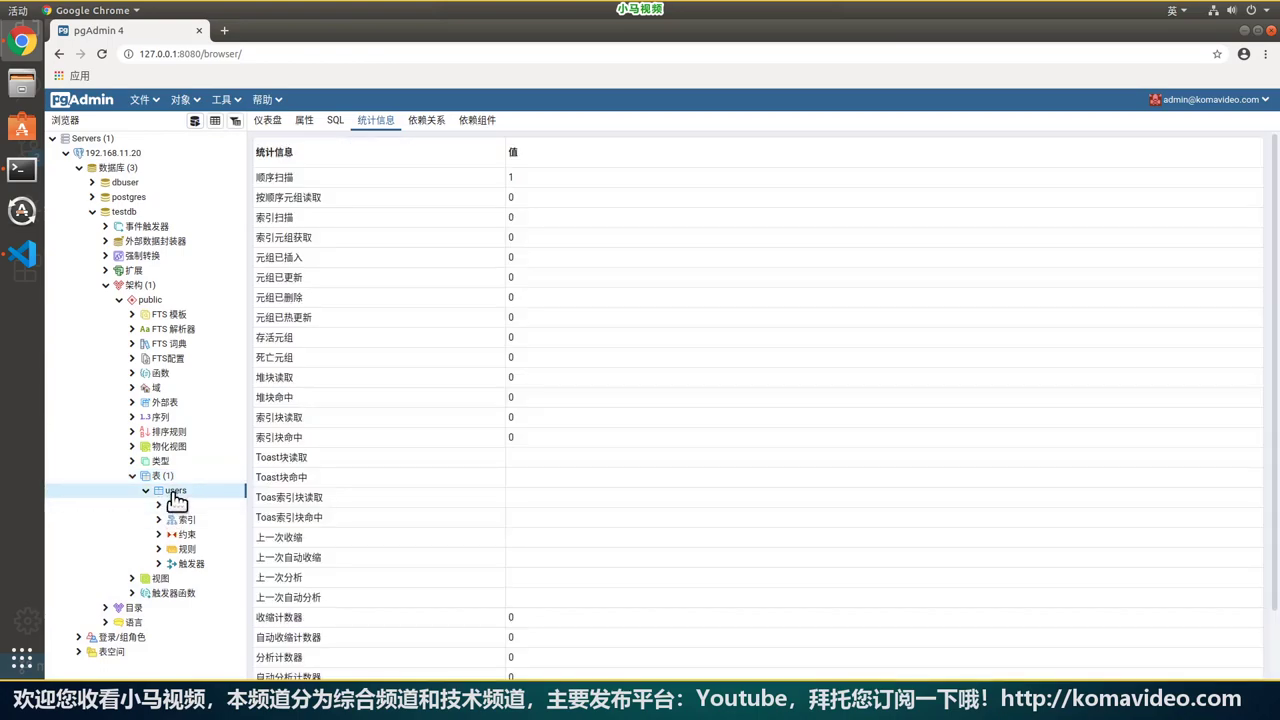
right_click(172, 497)
mouse_move(240, 387)
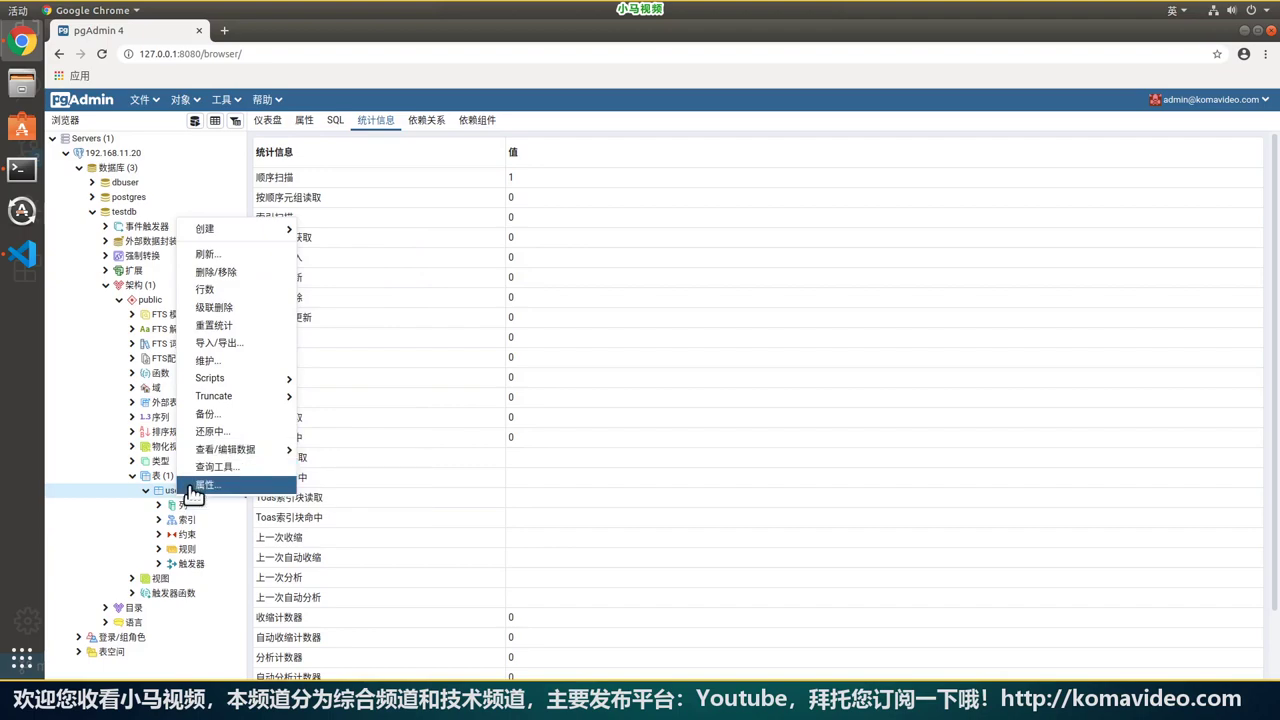
mouse_move(250, 452)
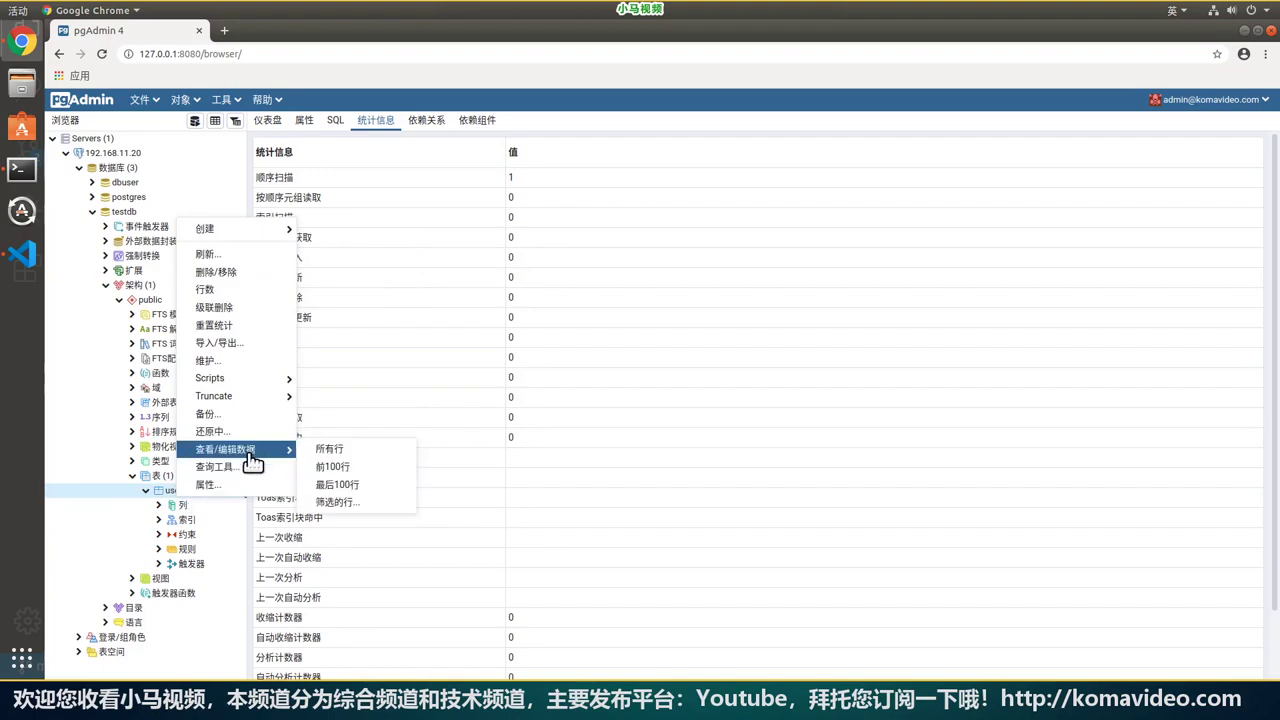
left_click(355, 452)
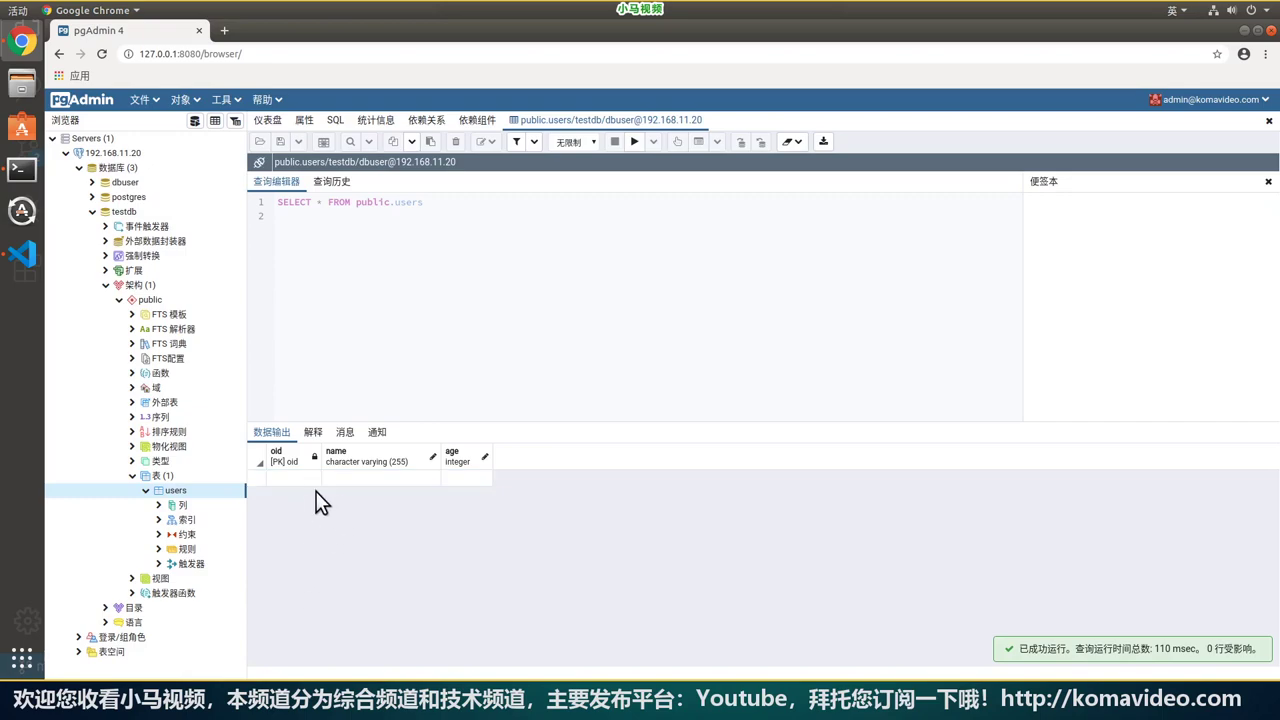
Enter a new users row with name 'name' and age 20.
double_click(374, 480)
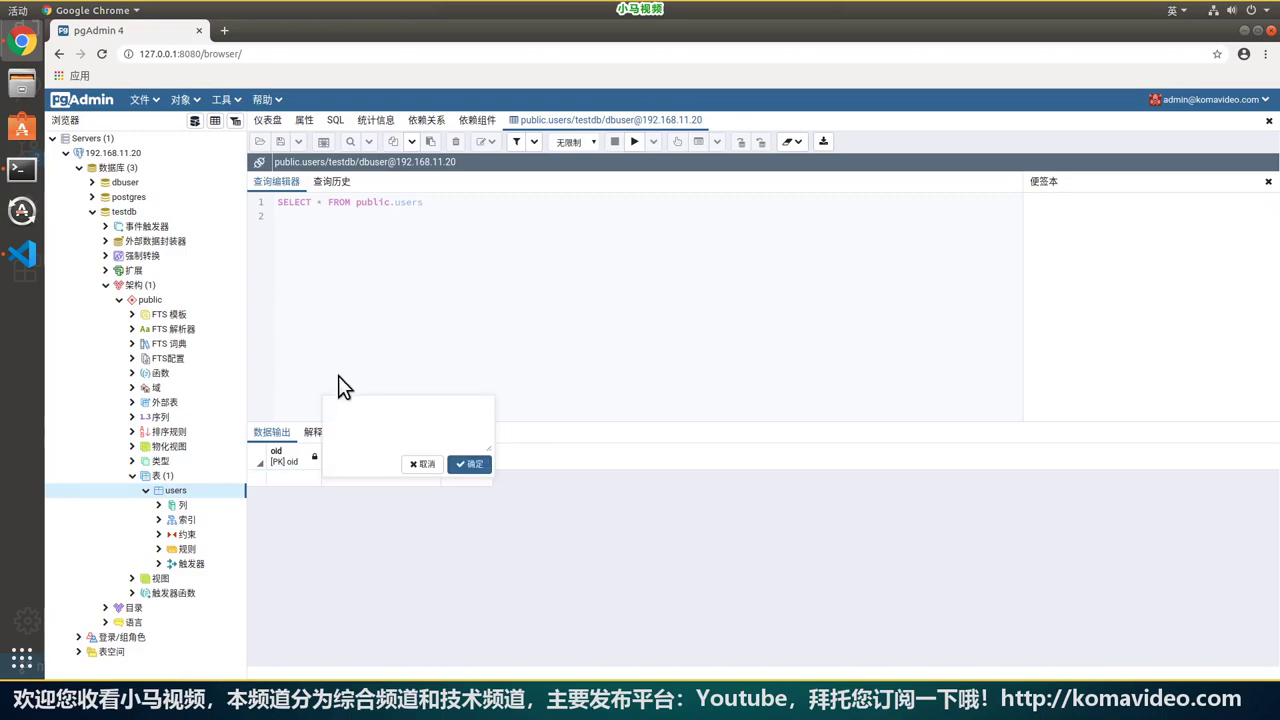
type("name")
left_click(469, 465)
left_click(466, 480)
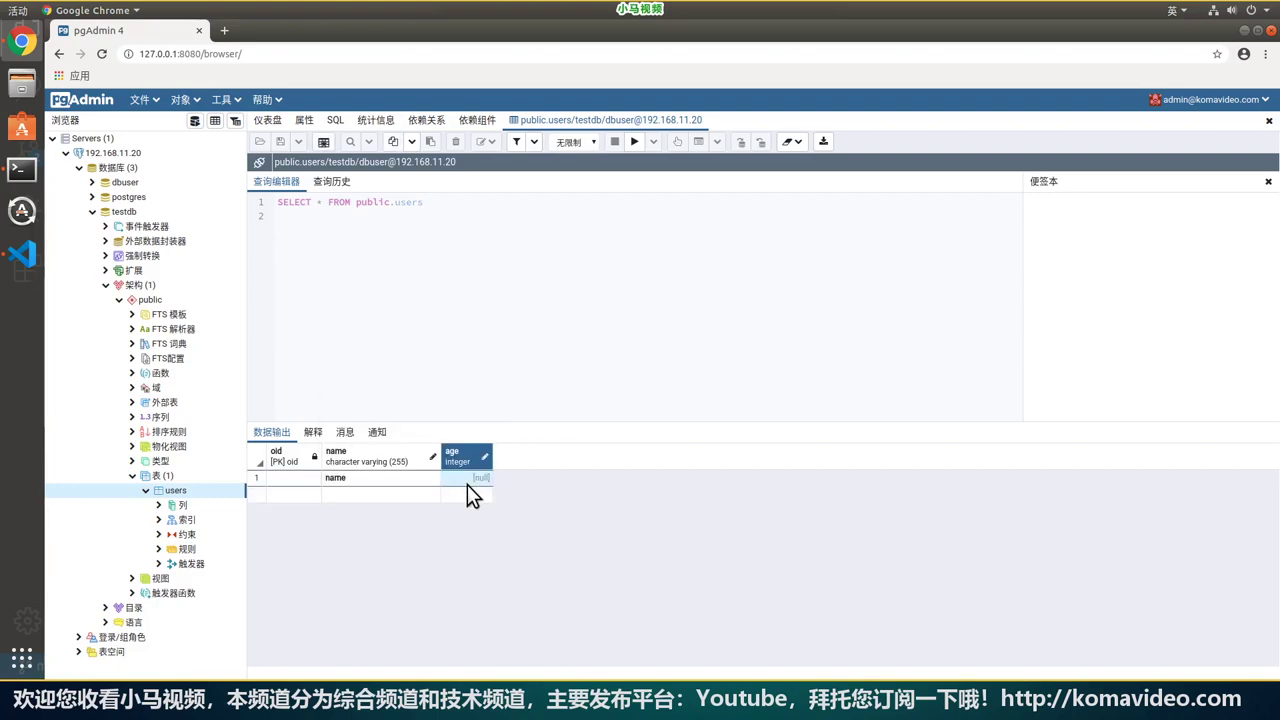
double_click(468, 480)
type("20")
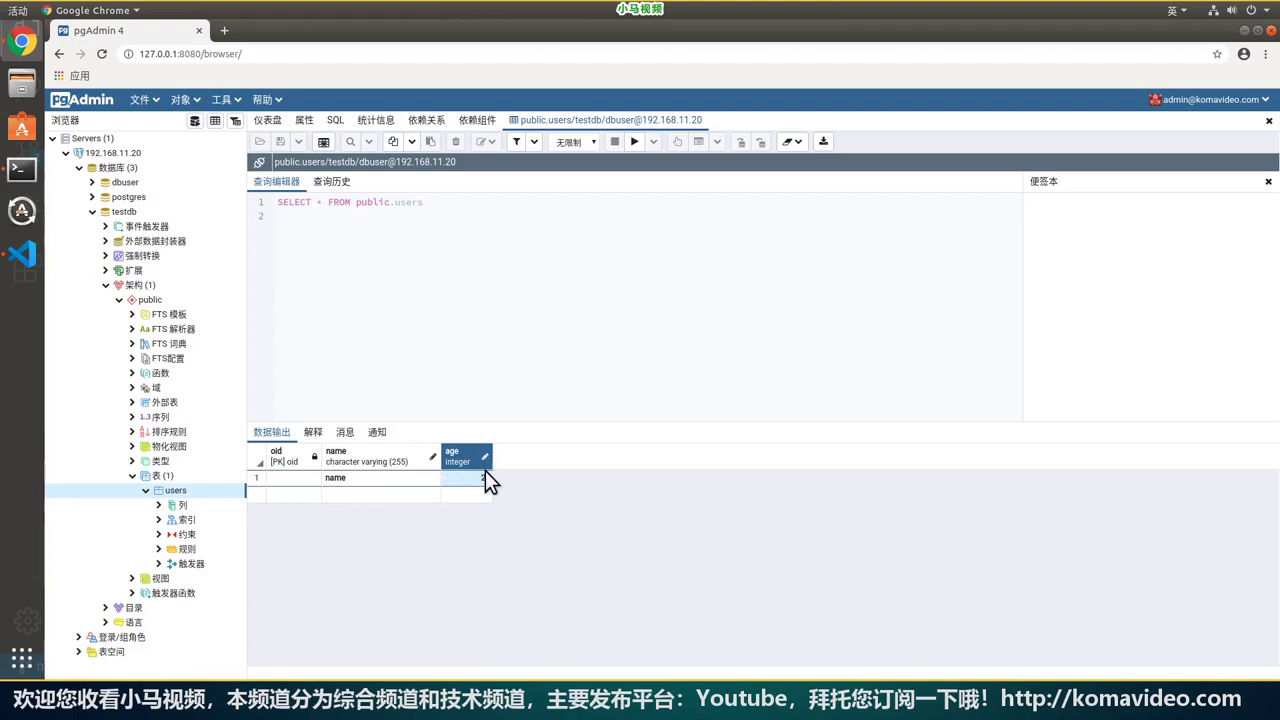
key("Return")
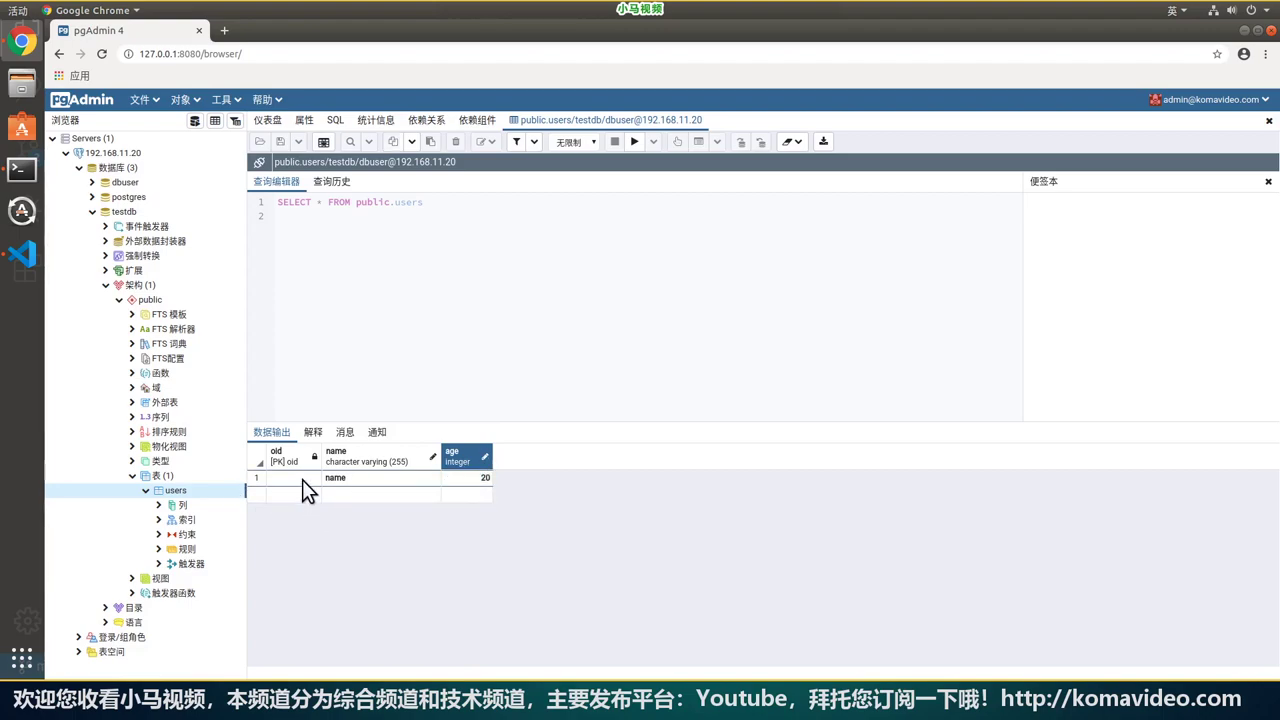
left_click(302, 479)
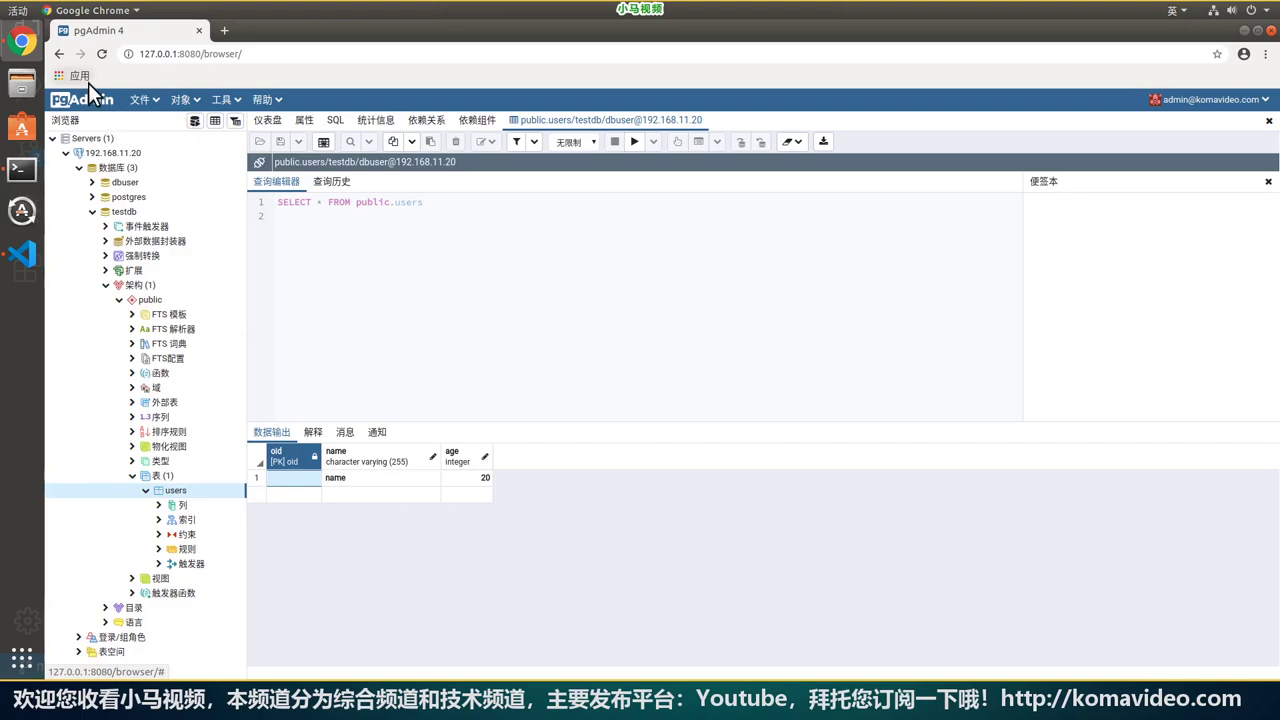
Select testdb, show its Dashboard, then switch to Visual Studio Code.
left_click(110, 212)
left_click(95, 215)
left_click(96, 213)
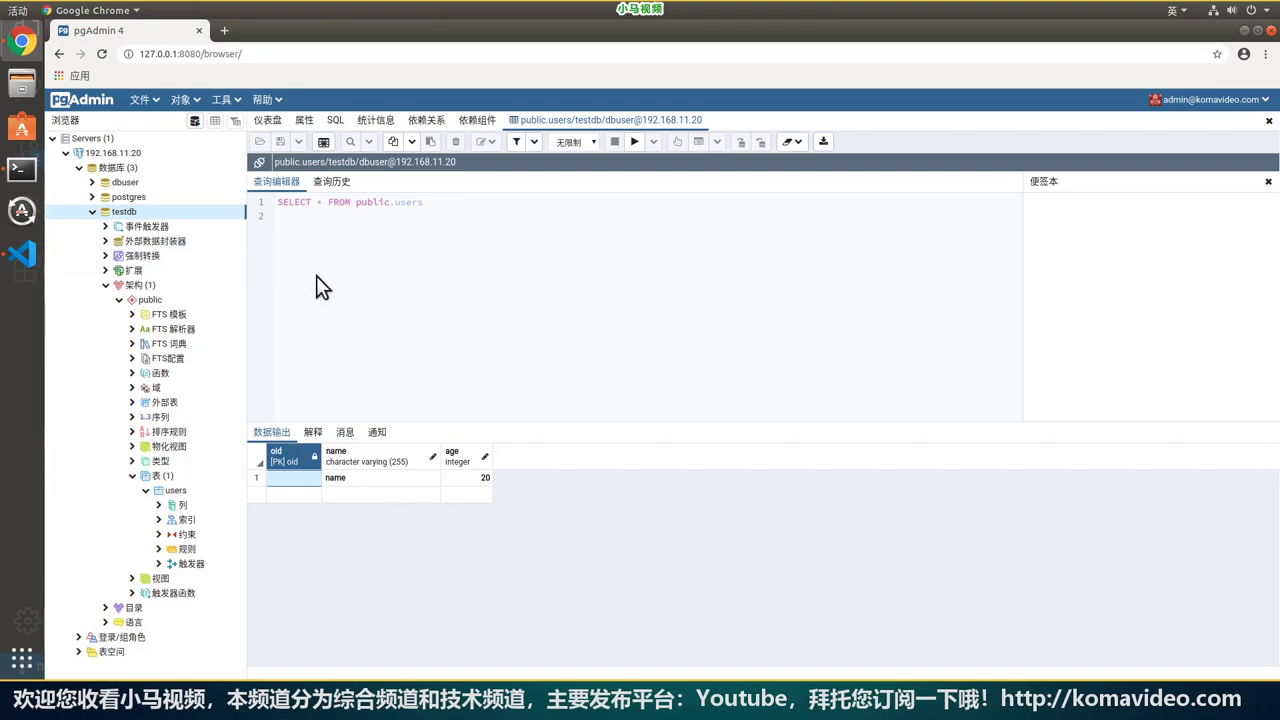
left_click(267, 120)
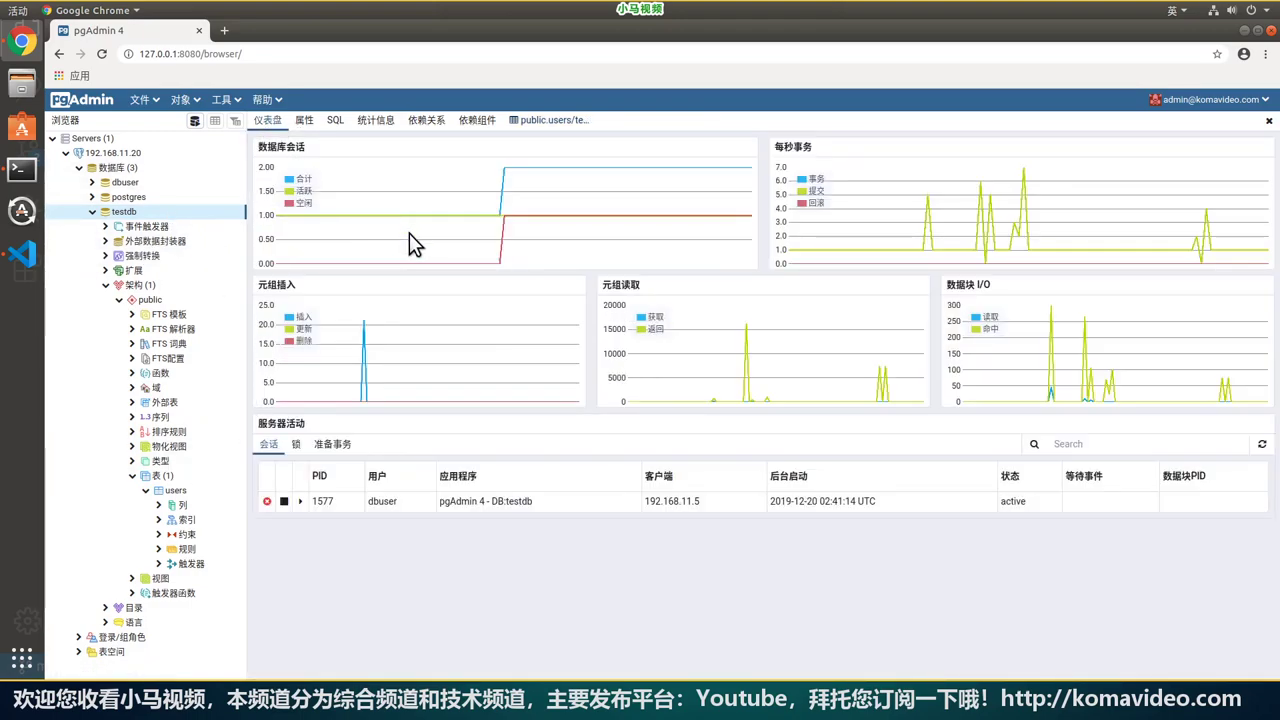
key("alt+Tab")
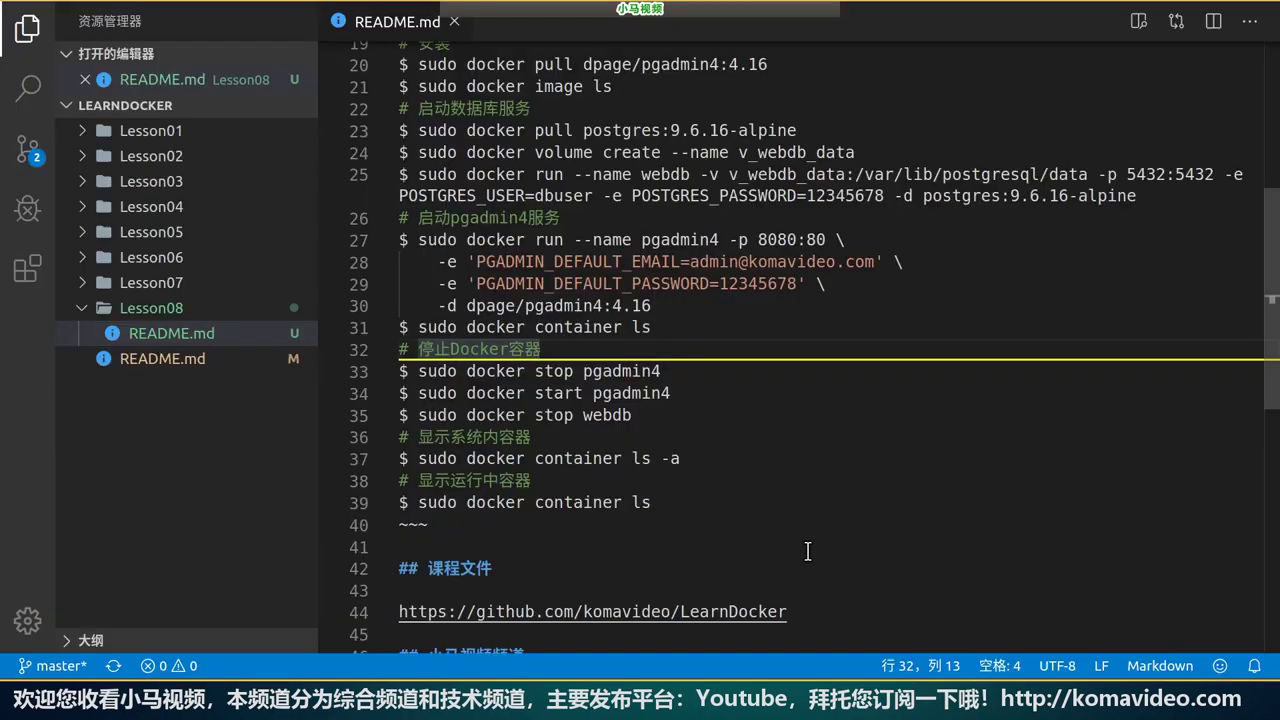
scroll(801, 540, "up", 6)
left_click(768, 52)
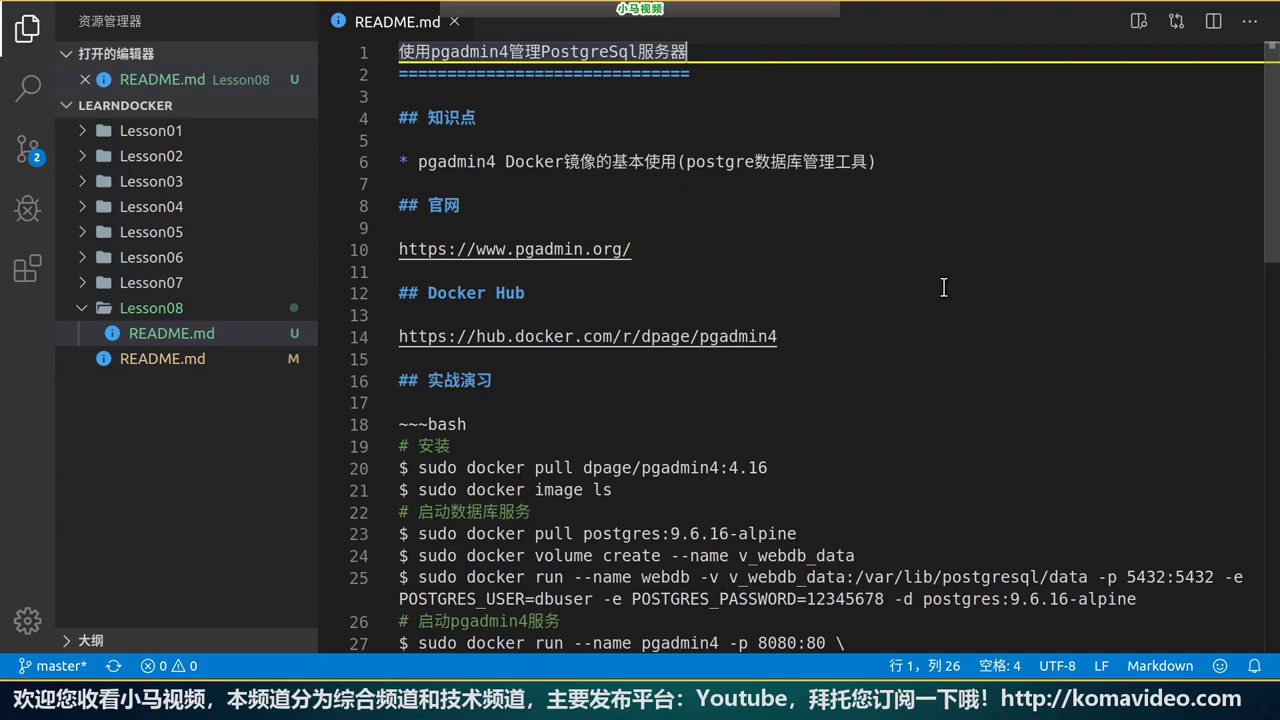
scroll(848, 460, "down", 4)
scroll(797, 457, "down", 5)
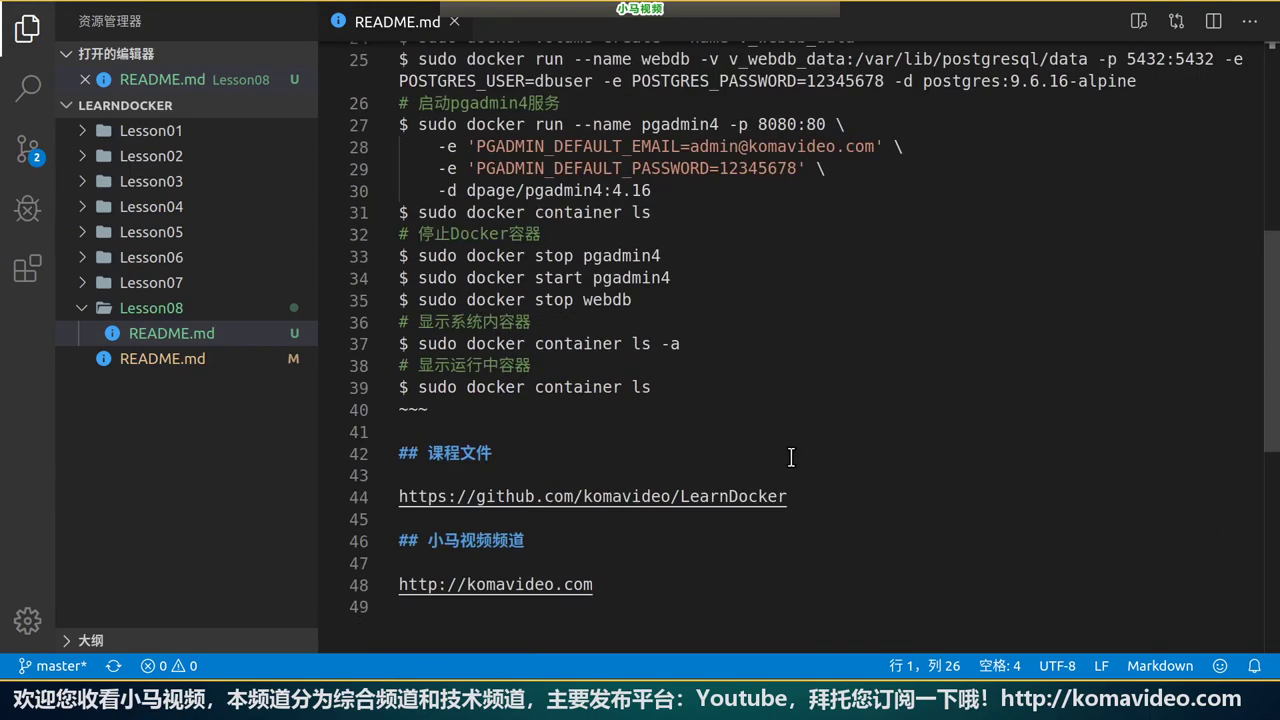
left_click(823, 496)
left_click(674, 590)
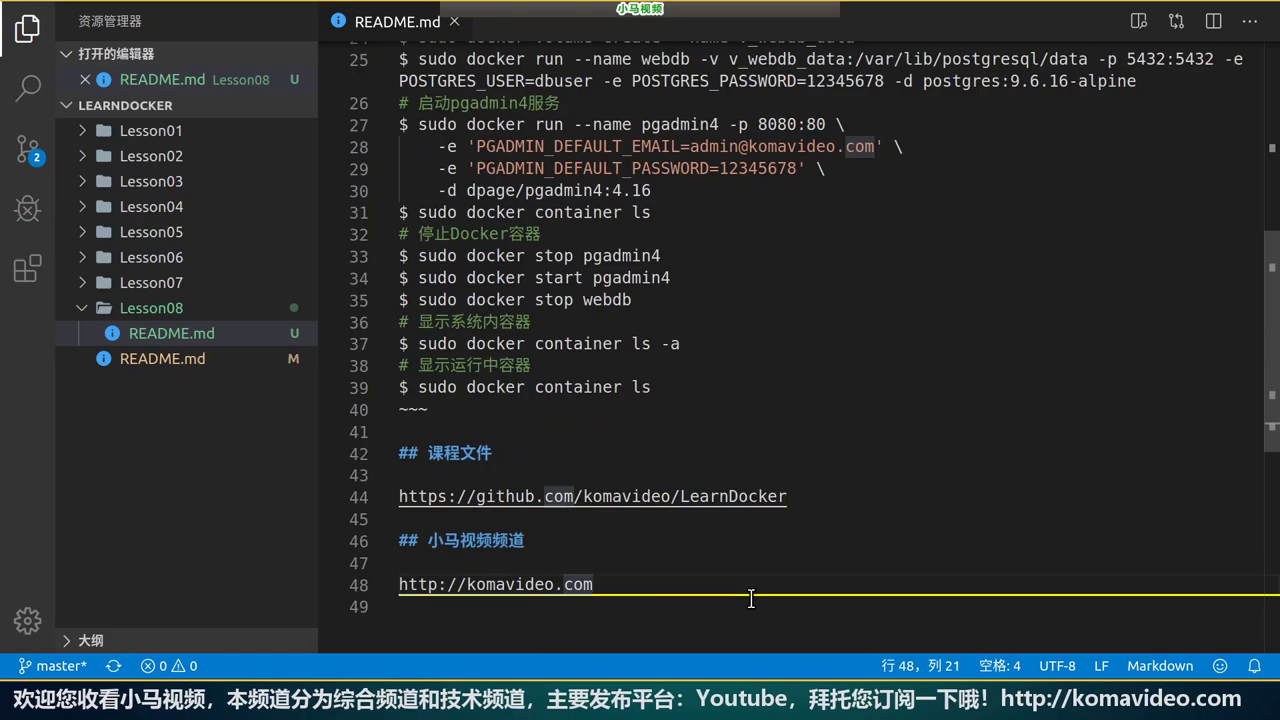
scroll(751, 598, "up", 15)
left_click(747, 54)
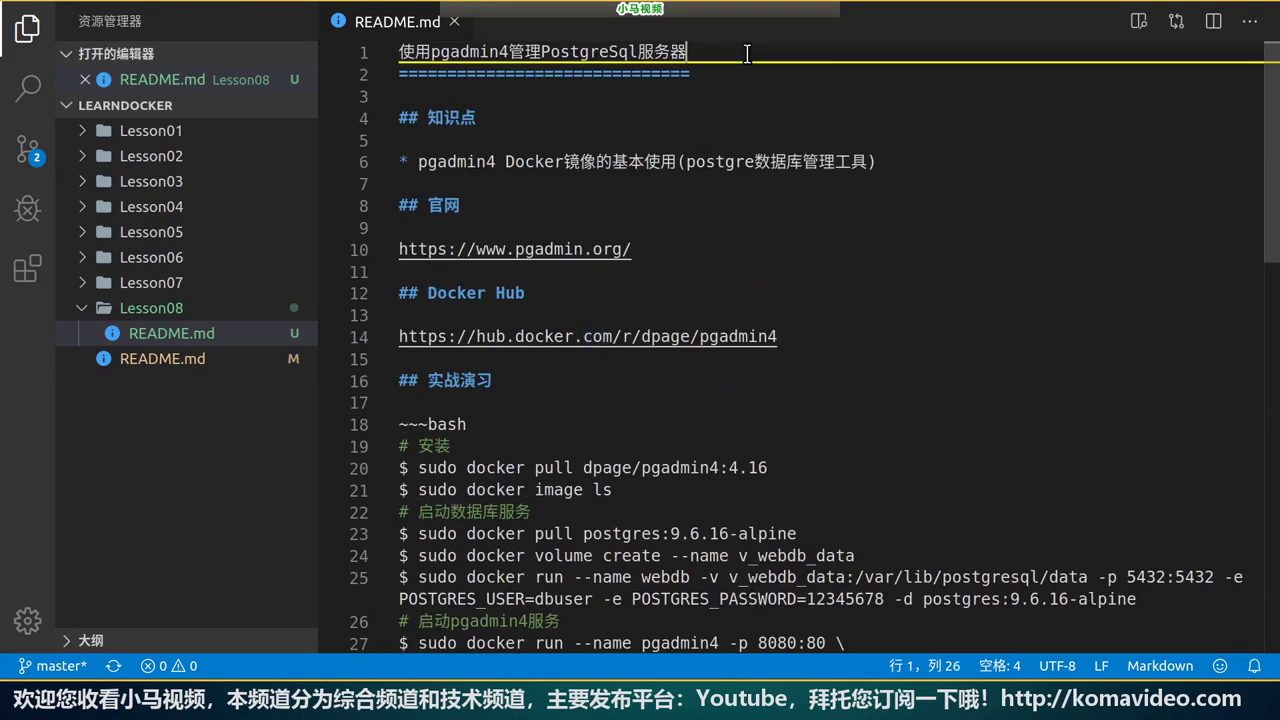